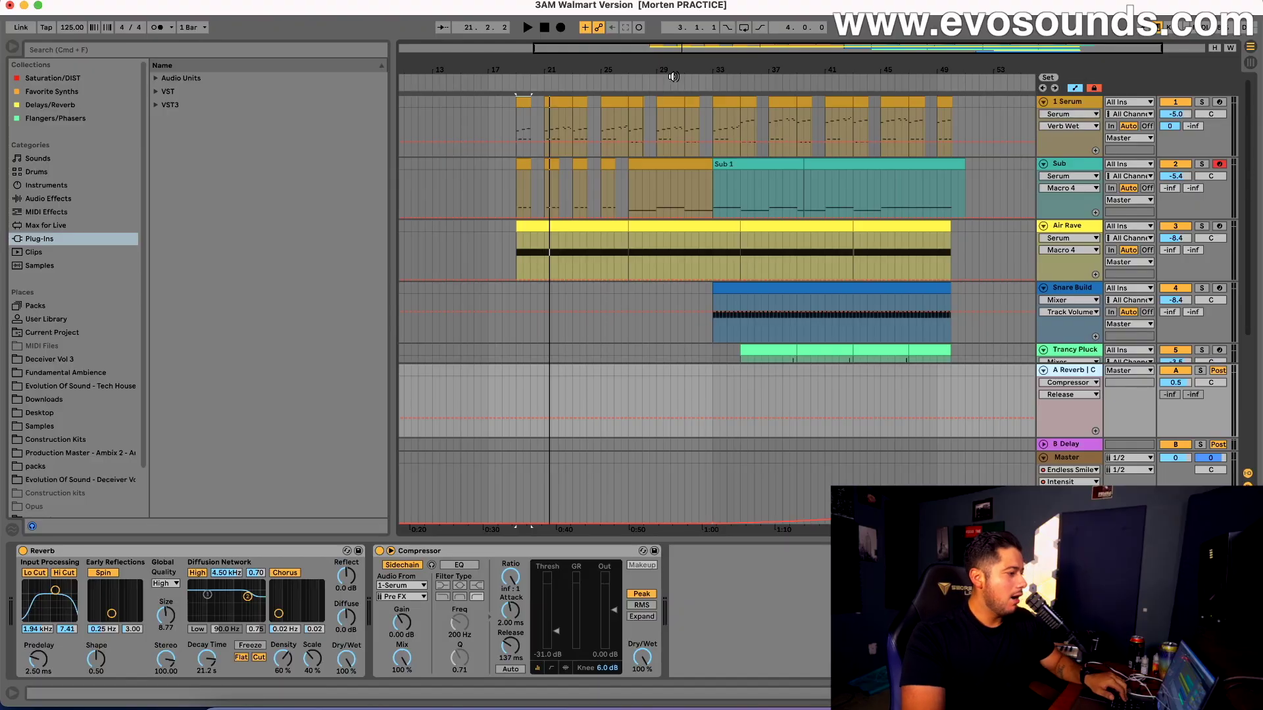
Zoom the arrangement to bars 15–51 and play from the lead clip at bar 19
key(w)
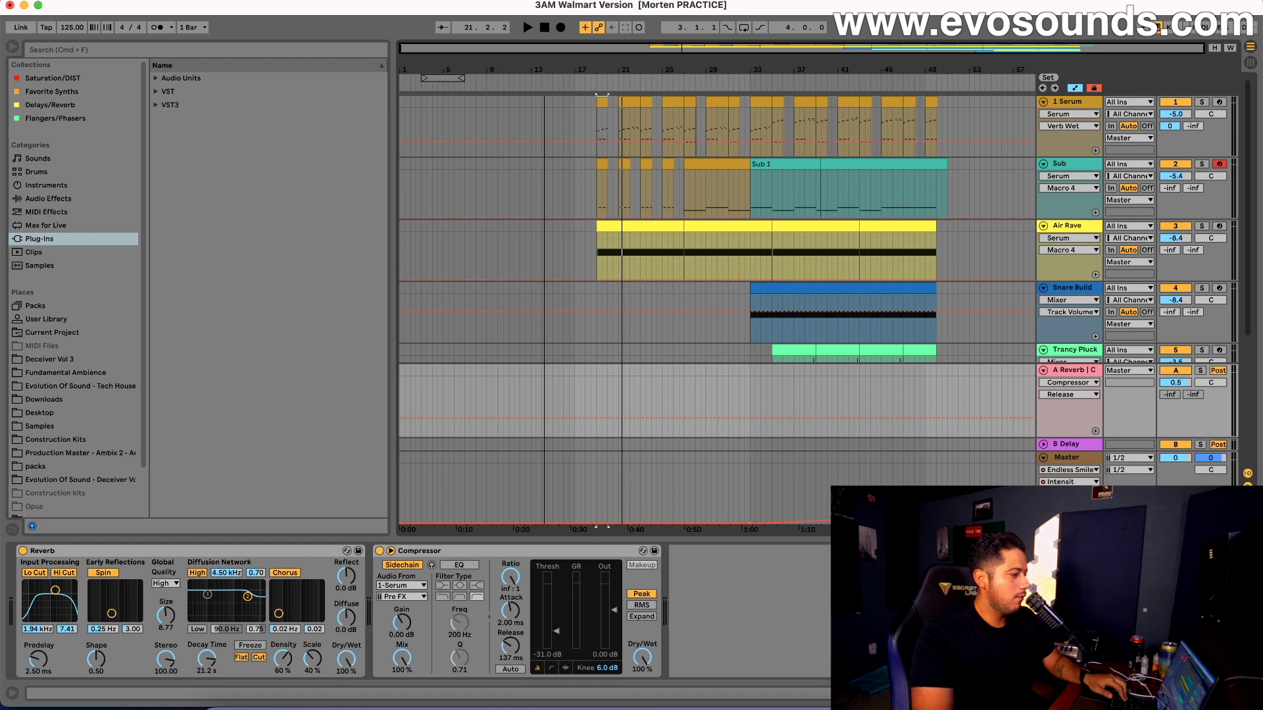
drag(698, 47, 700, 54)
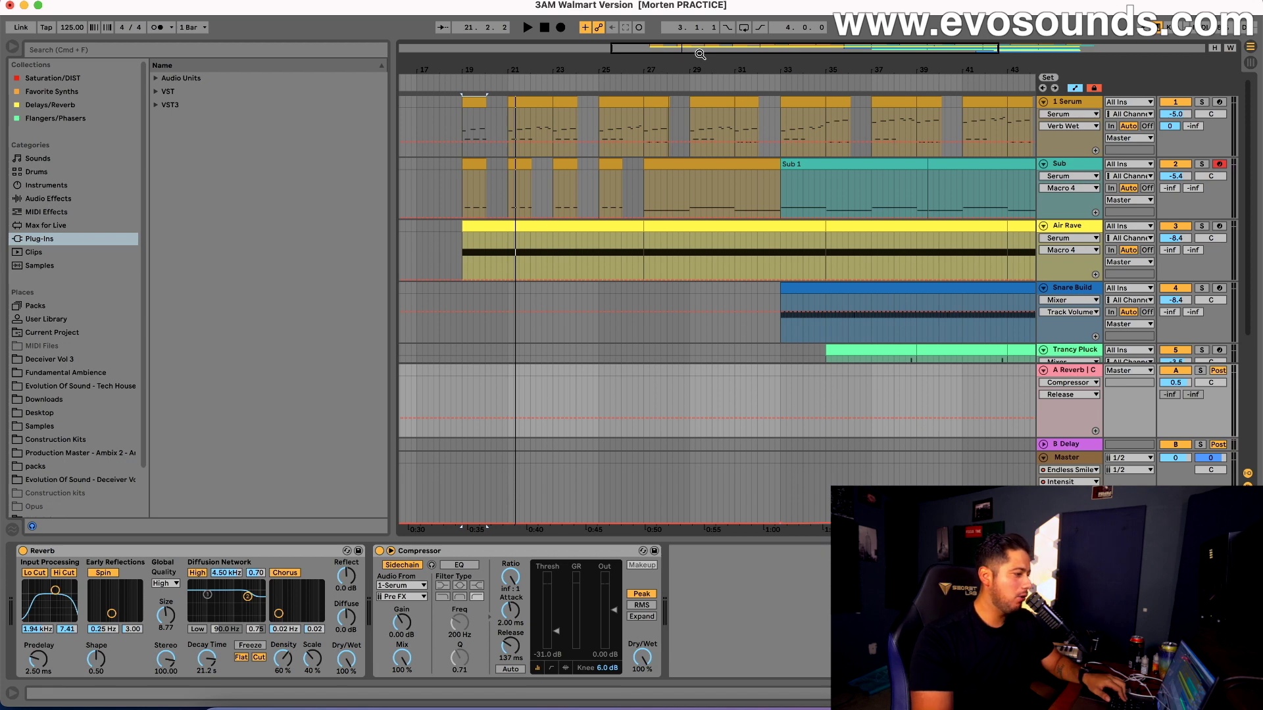
drag(700, 54, 699, 49)
click(490, 102)
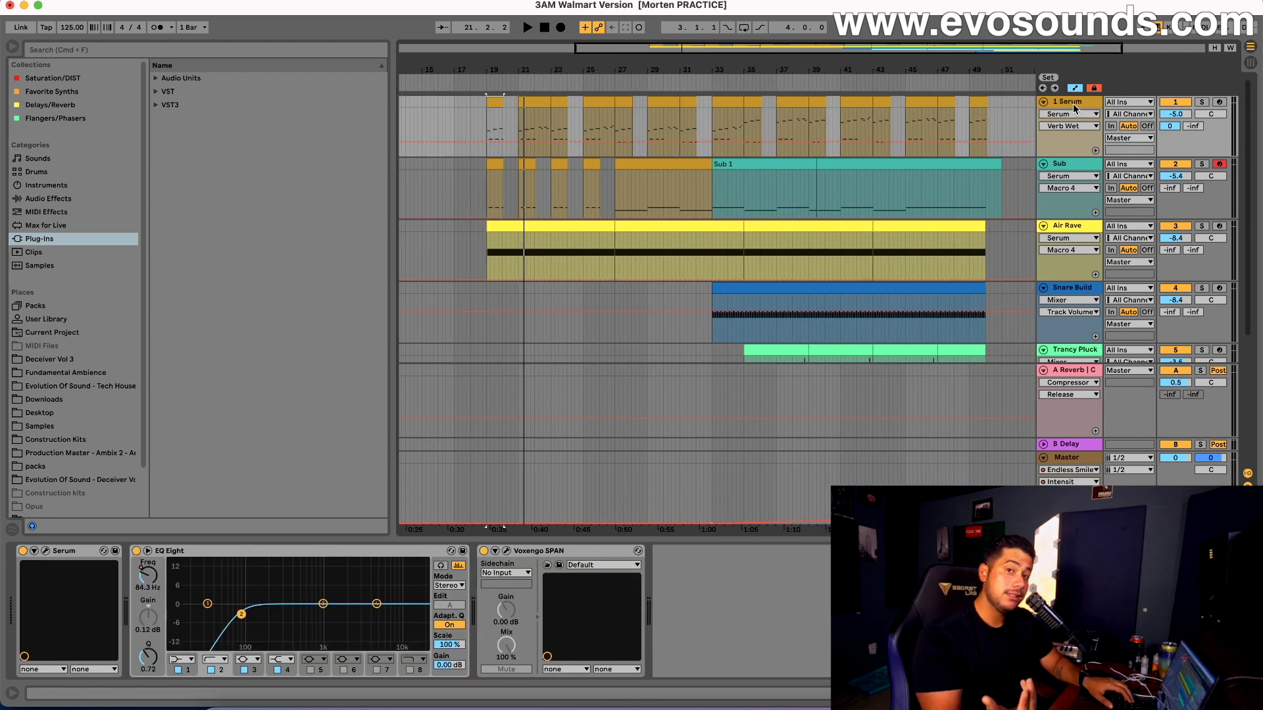
key(space)
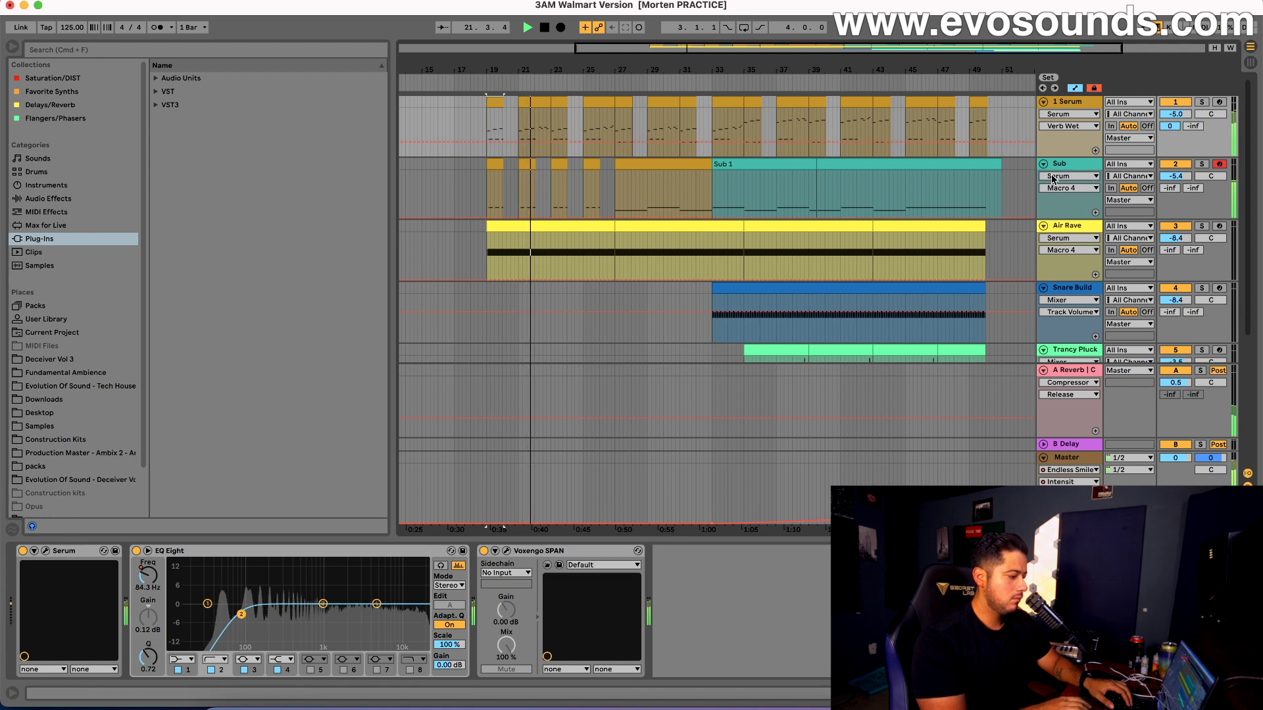
Review the 1 Serum track's Serum, EQ Eight and SPAN chain, then select the Air Rave track
click(1074, 110)
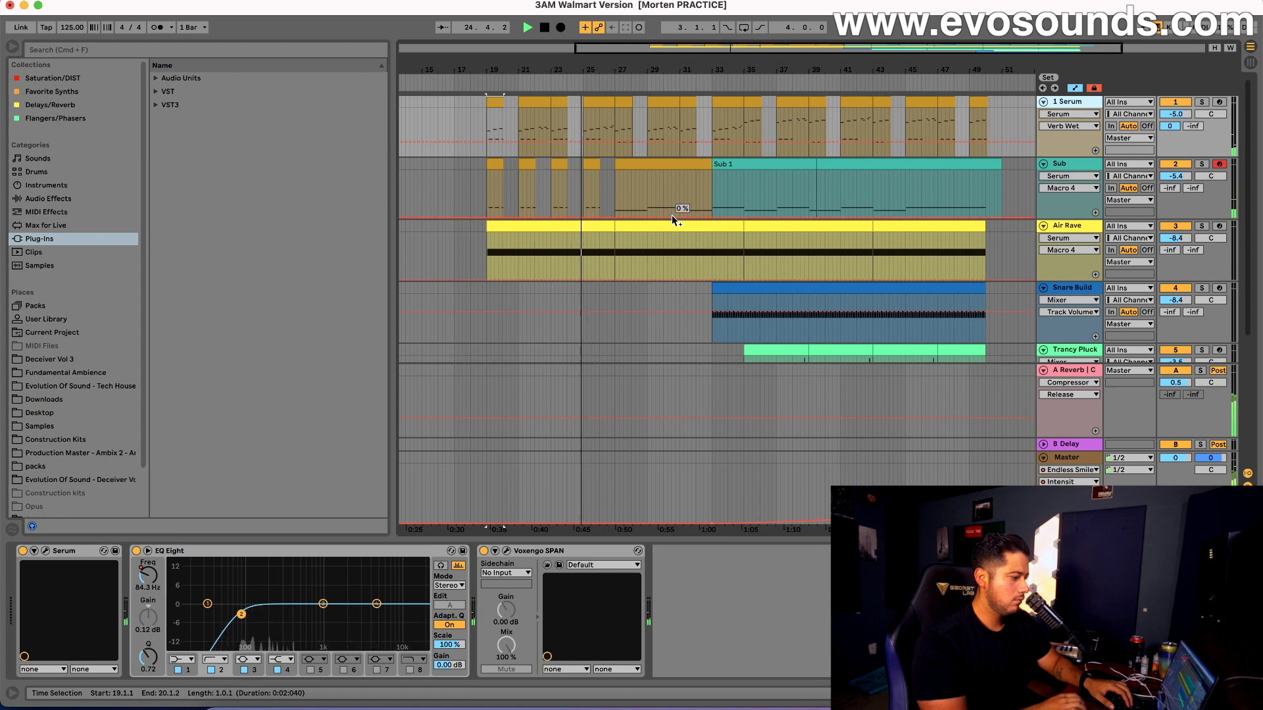
scroll(1243, 158, down, 5)
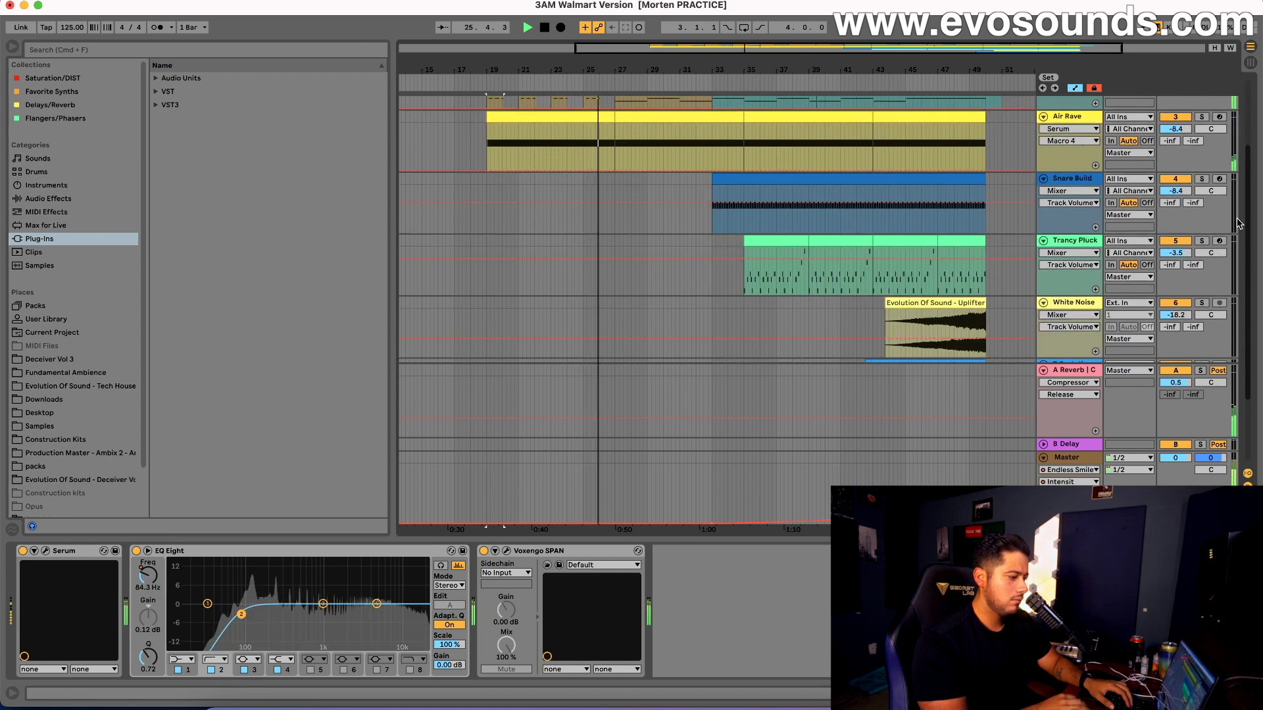
scroll(1237, 198, up, 3)
scroll(1234, 205, down, 5)
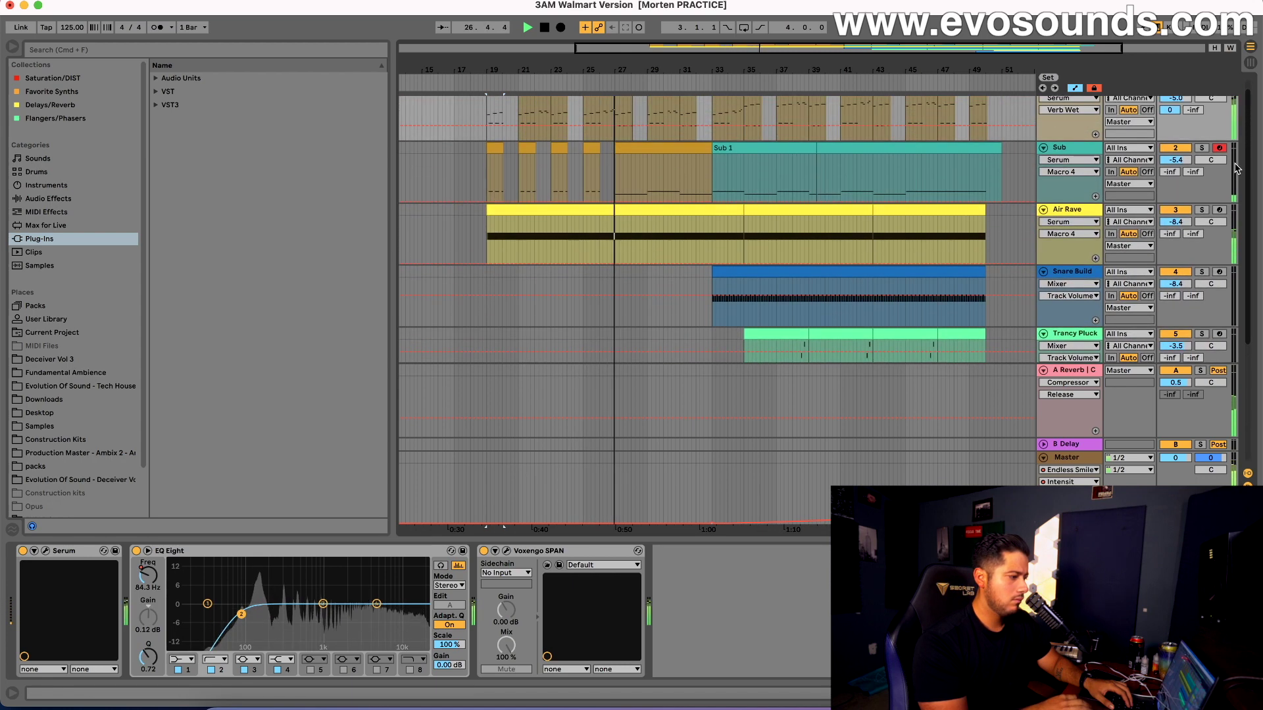
scroll(1233, 301, up, 6)
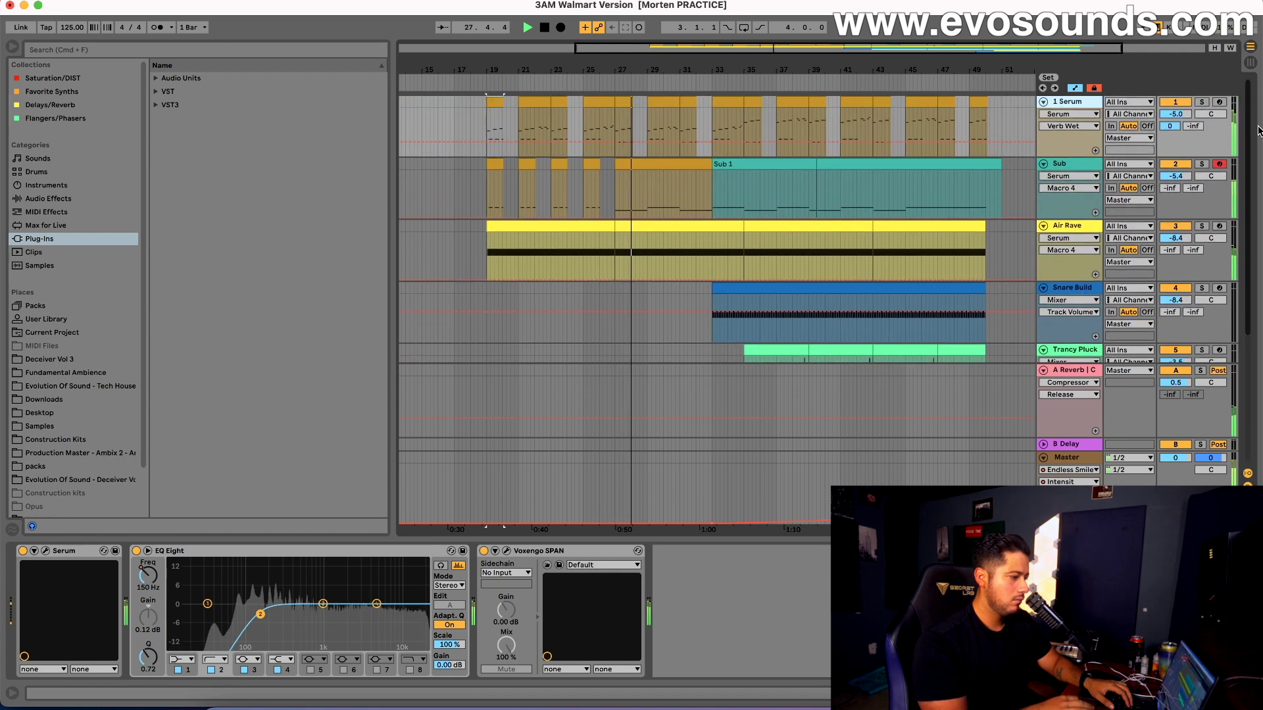
click(1071, 226)
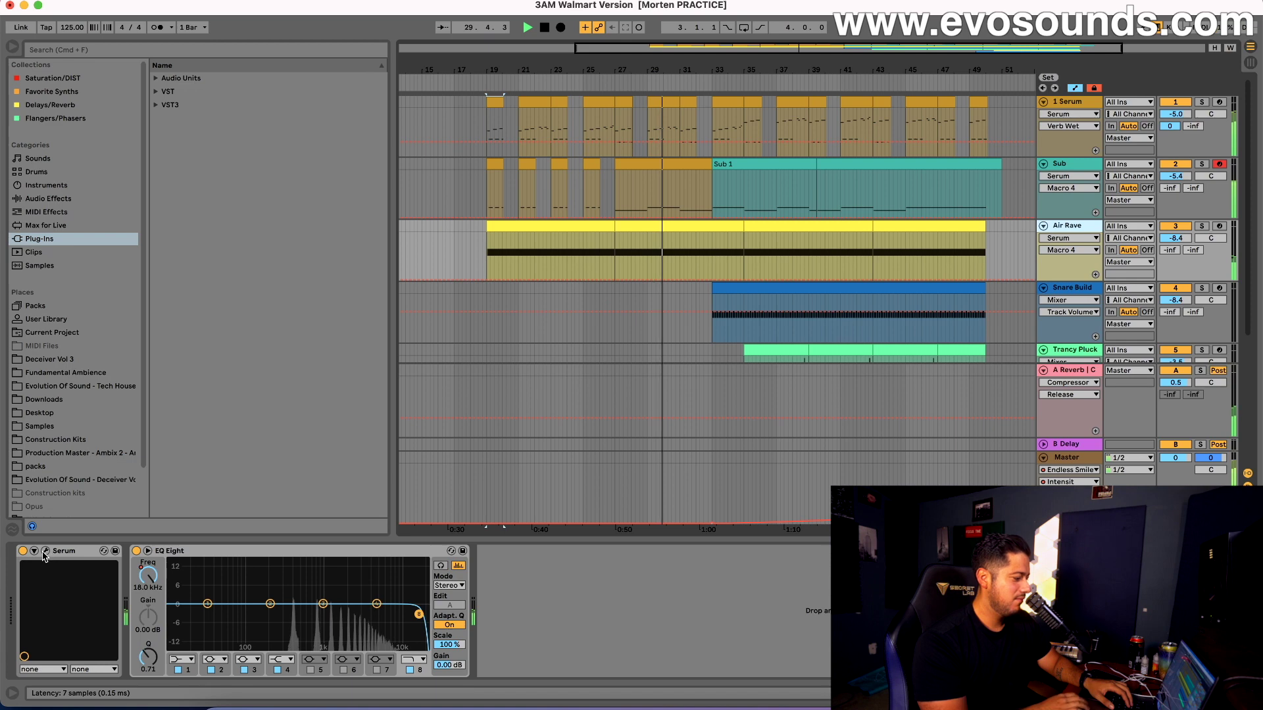
Check the Air Rave Serum patch, close it, and select the A Reverb return track
key(super+alt+p)
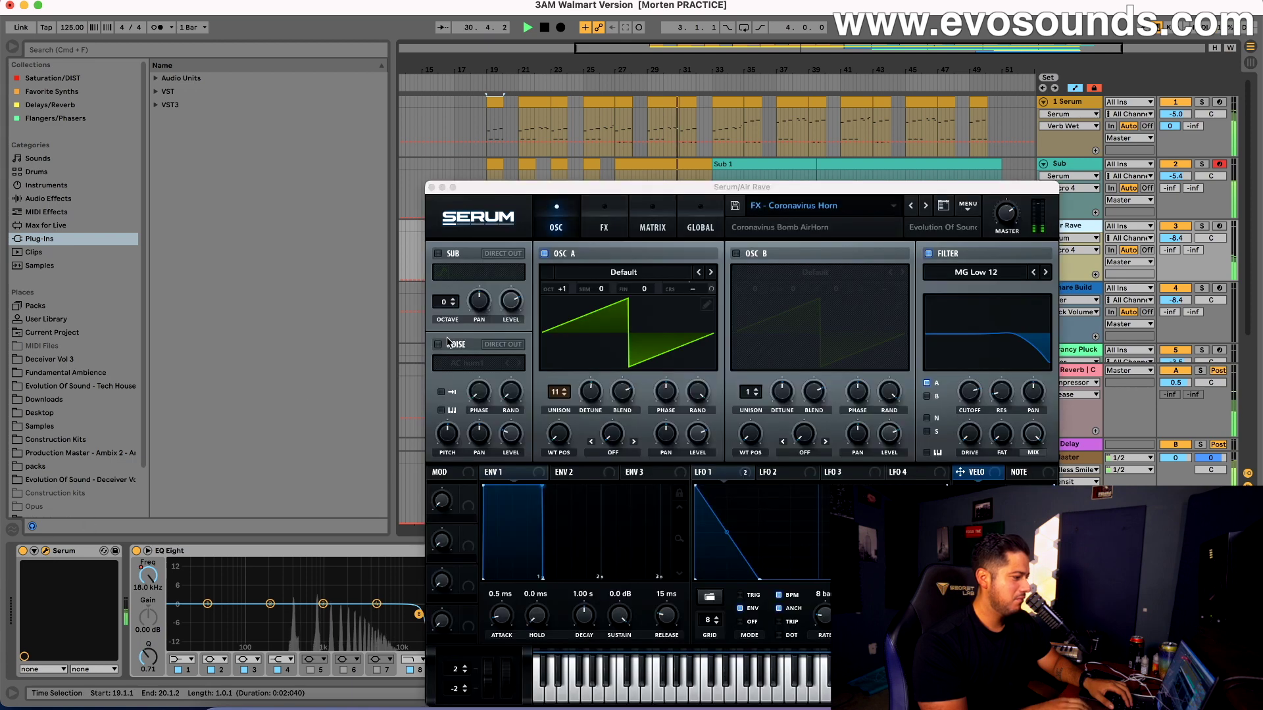
click(432, 187)
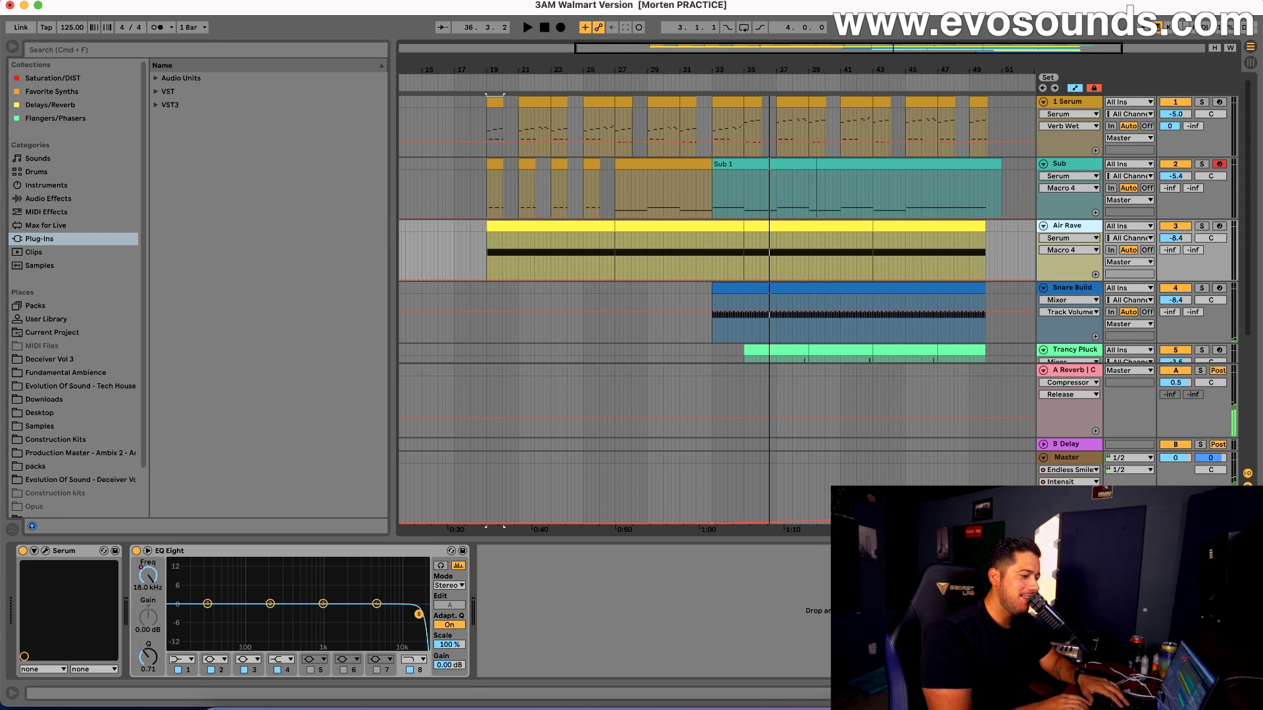
click(1060, 370)
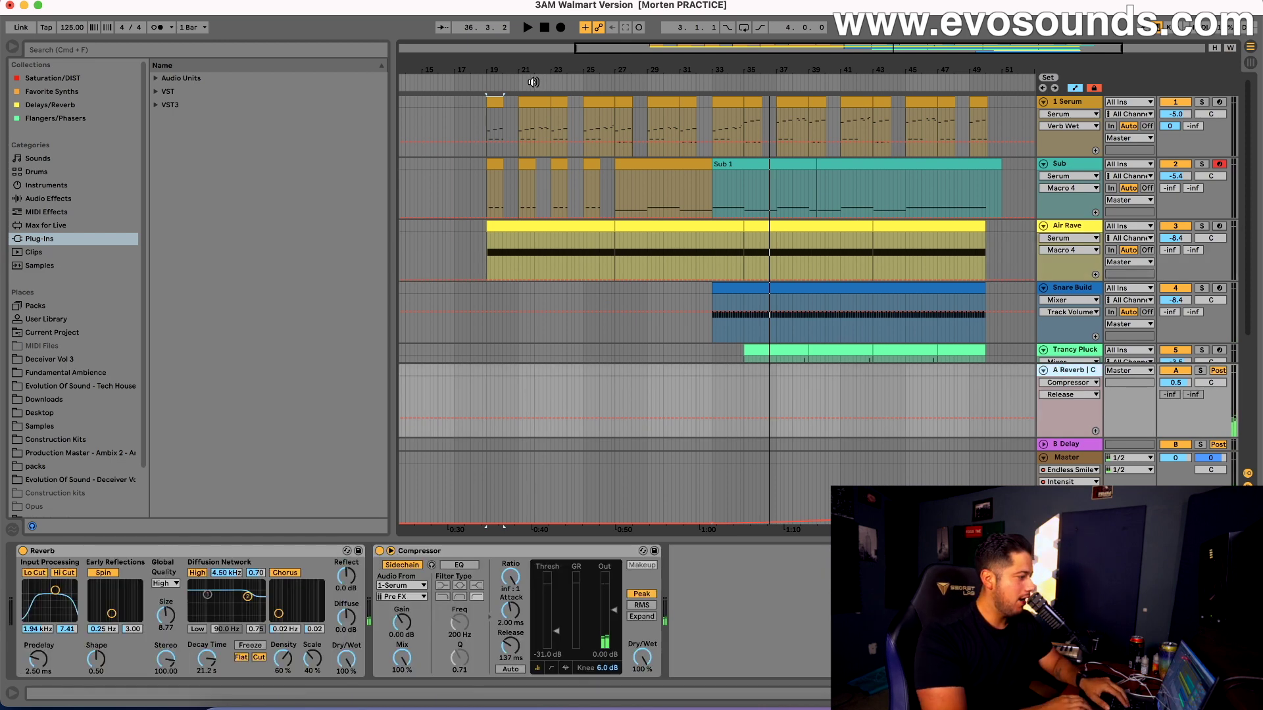
Search the browser for 'GATE' and place Live's Gate after the return's Compressor
click(319, 51)
text(GATE)
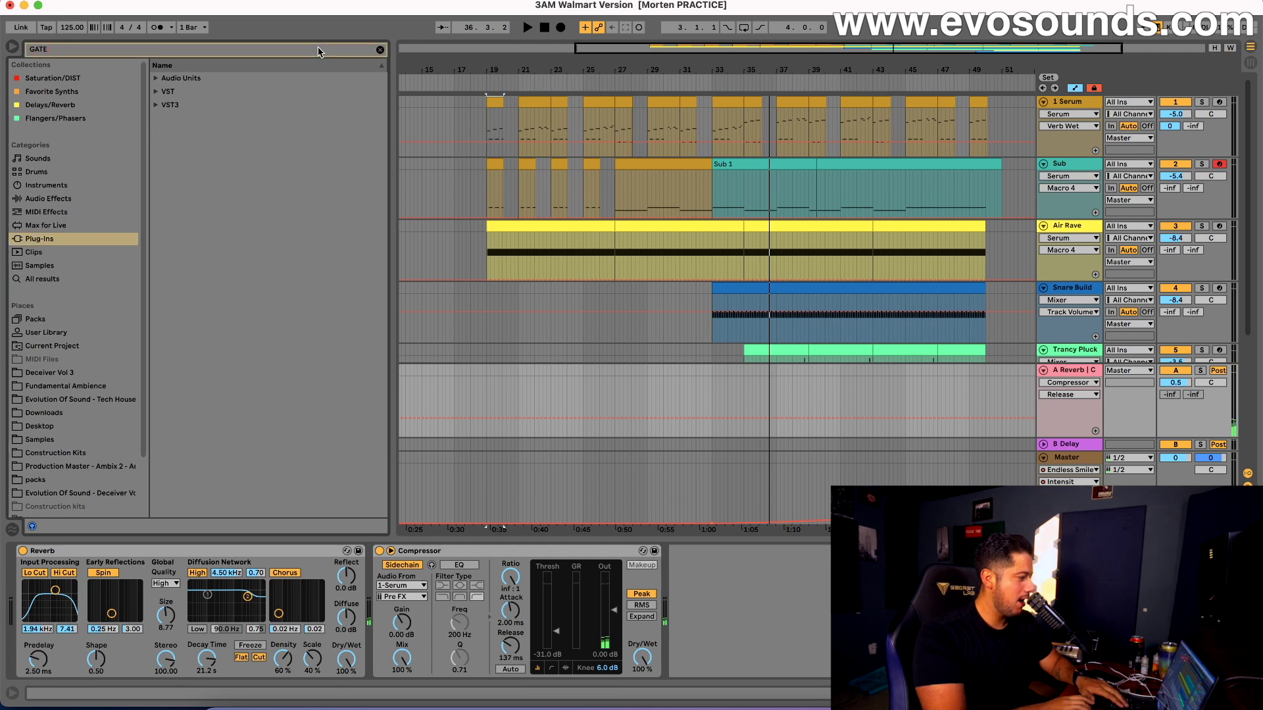
click(152, 78)
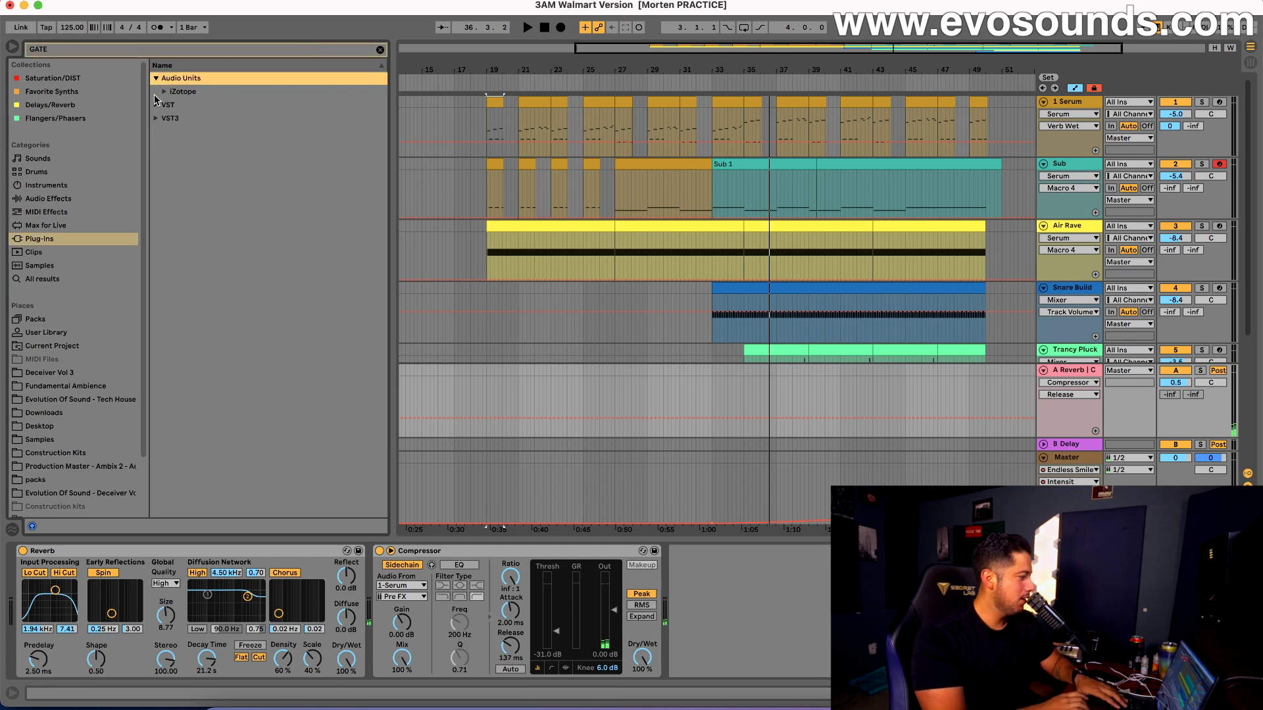
click(68, 199)
drag(183, 132, 708, 604)
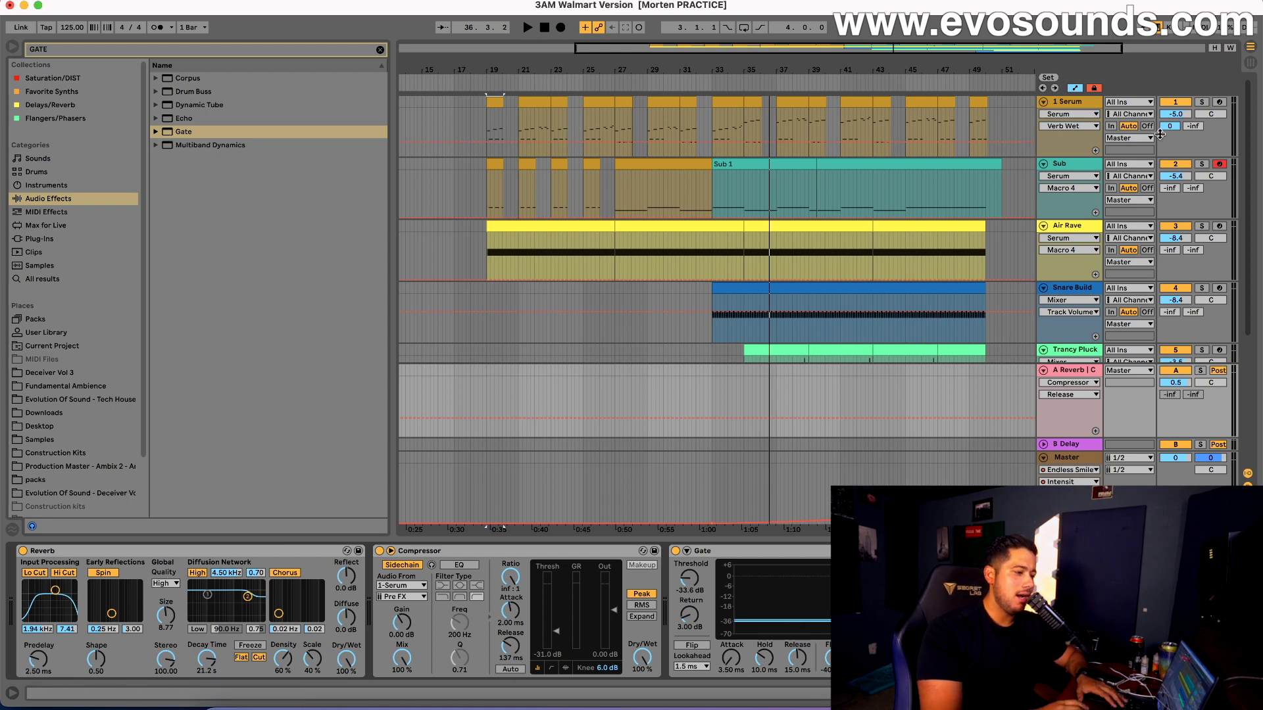
Select the 1 Serum lead and briefly inspect its Serum synth window
click(1089, 105)
click(46, 552)
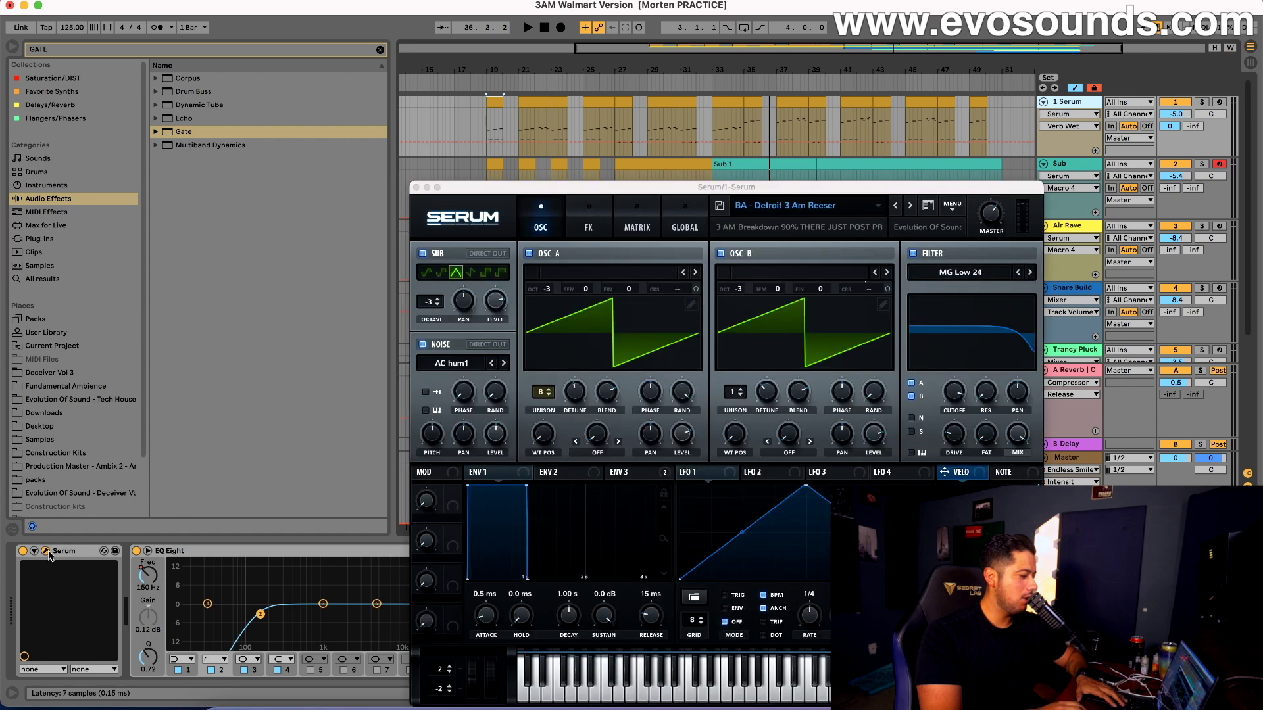
drag(819, 190, 813, 102)
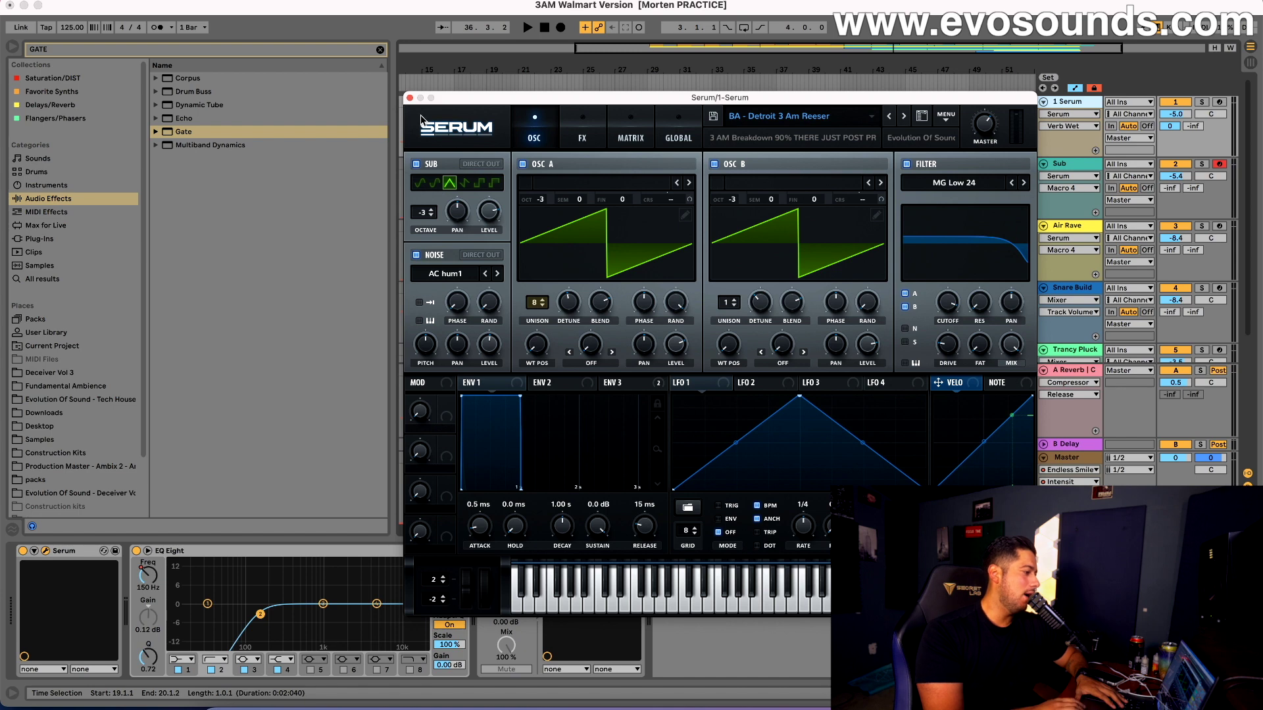
click(410, 98)
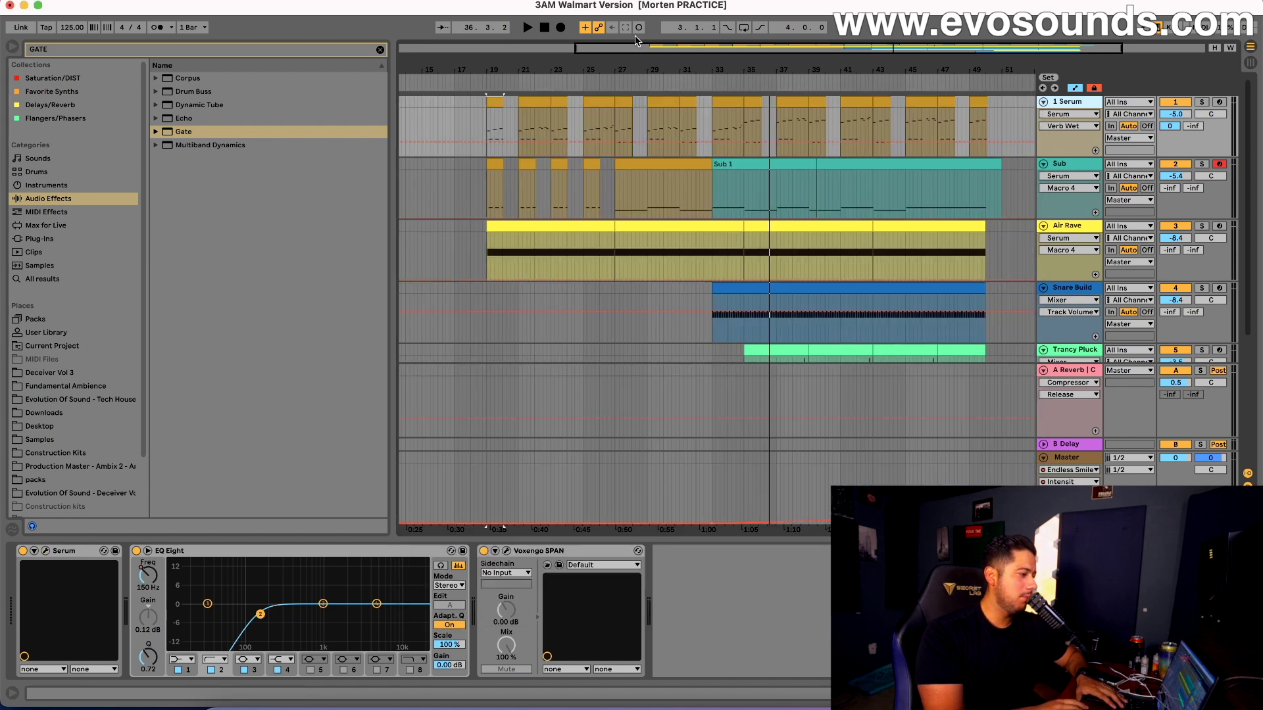
Zoom to bars 17–28, play from bar 19, and solo the 1 Serum track
drag(632, 51, 632, 53)
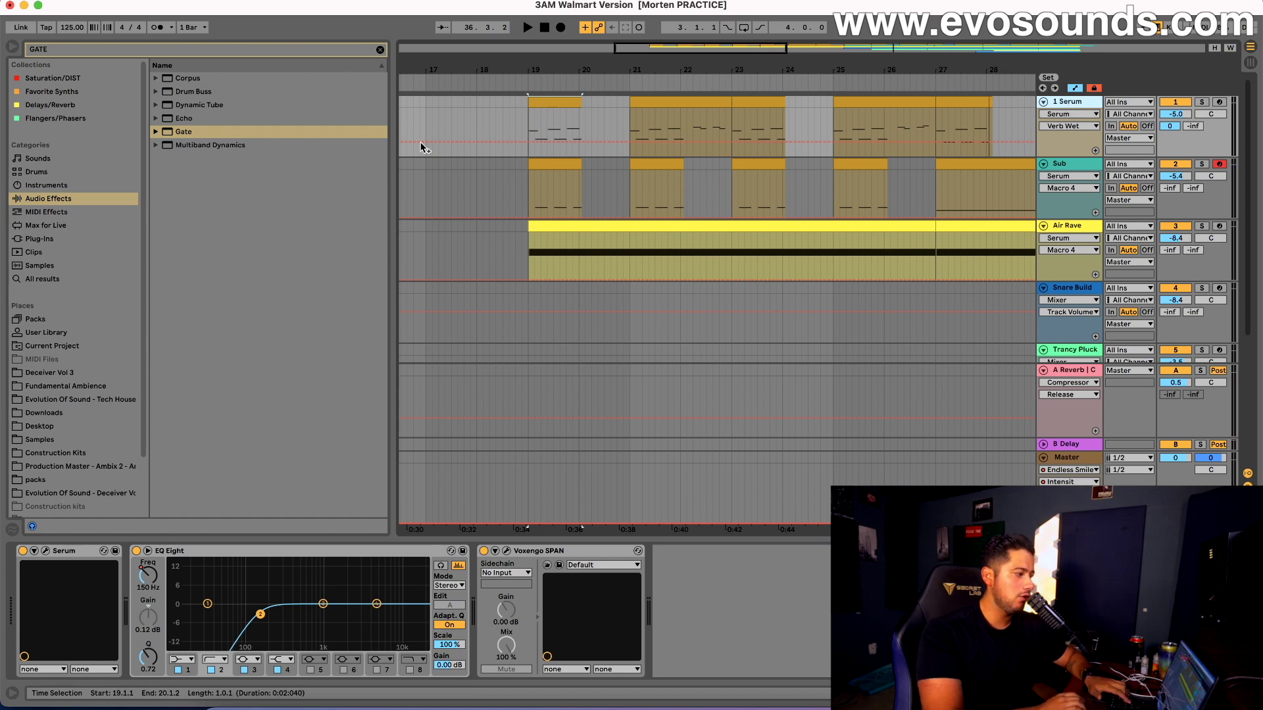
key(Tab)
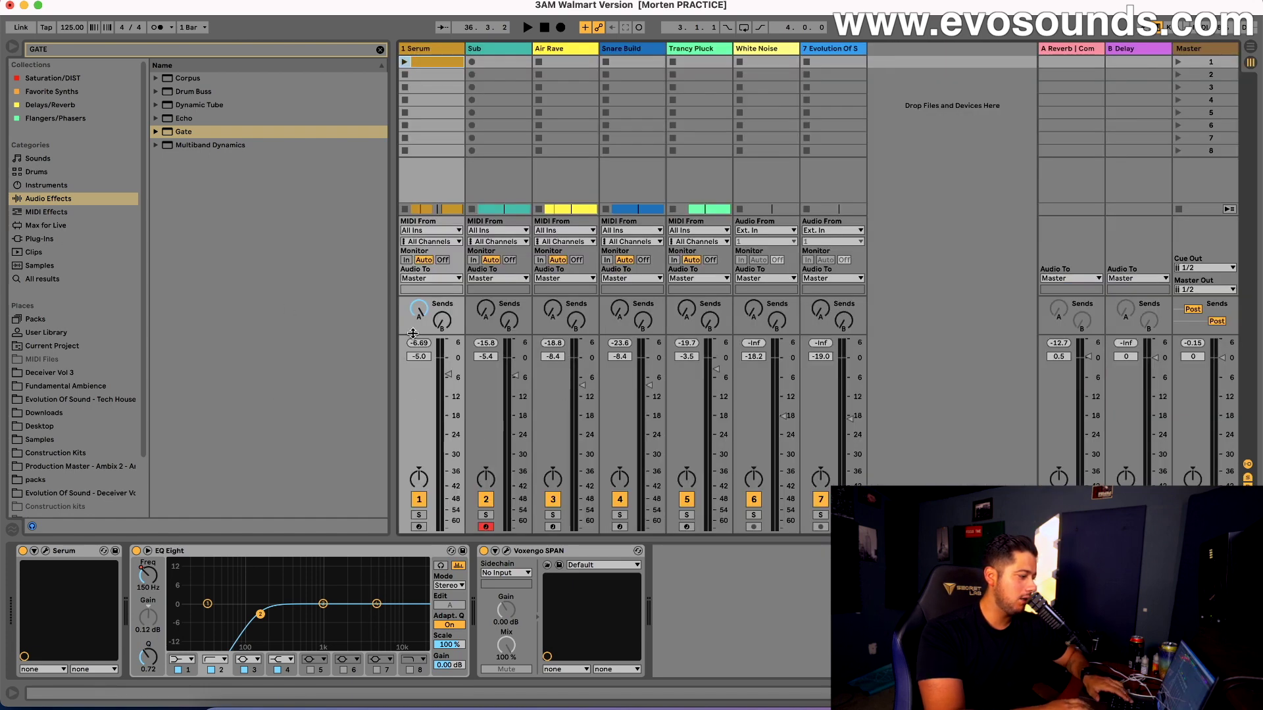
key(space)
key(Tab)
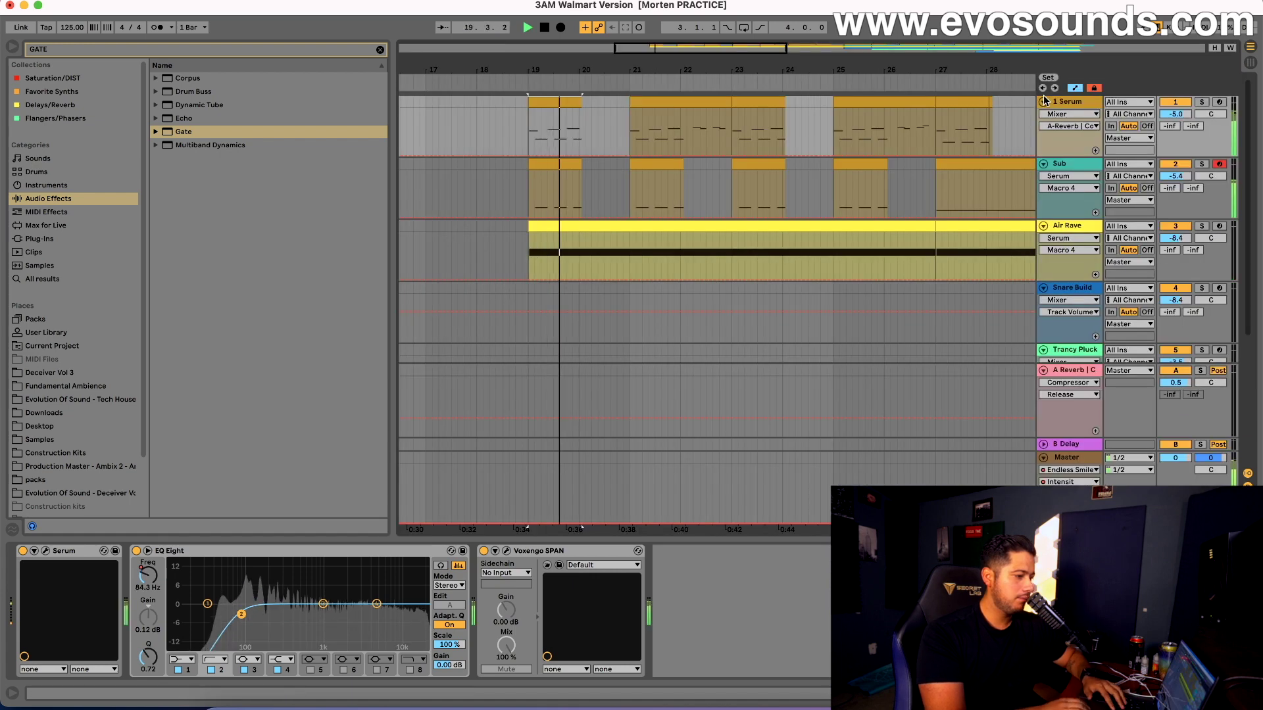
click(1201, 102)
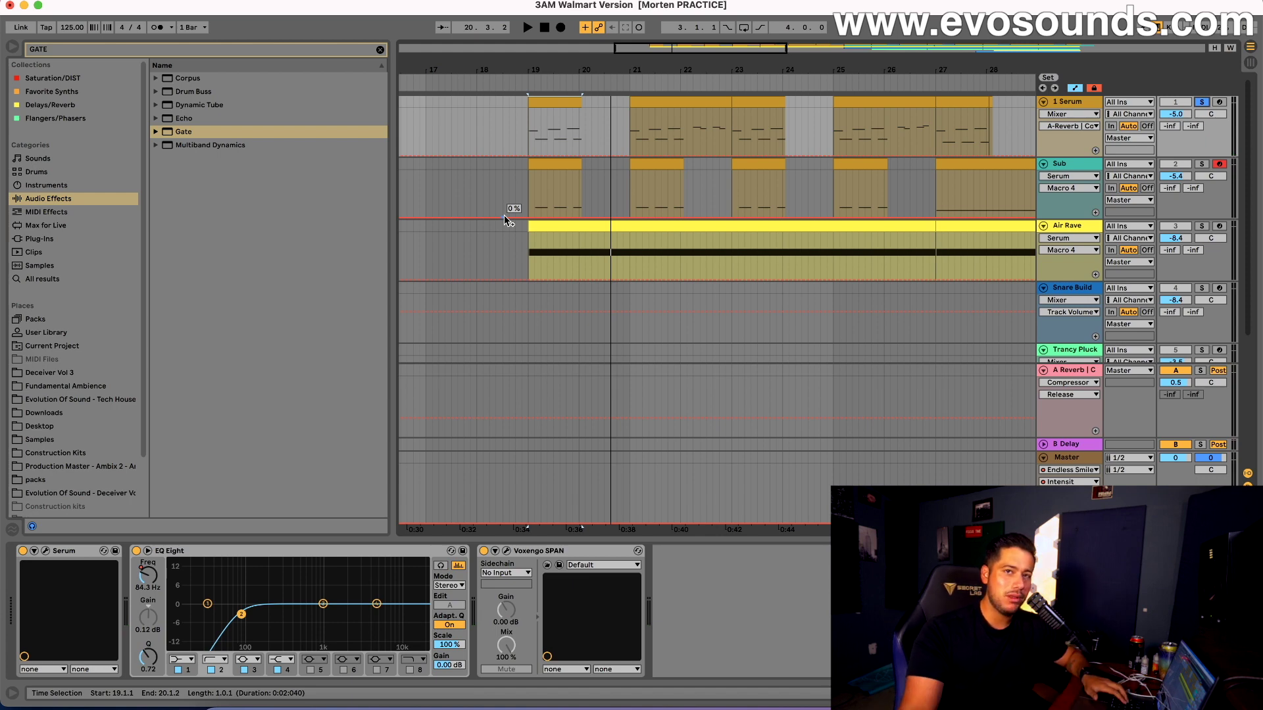
key(Tab)
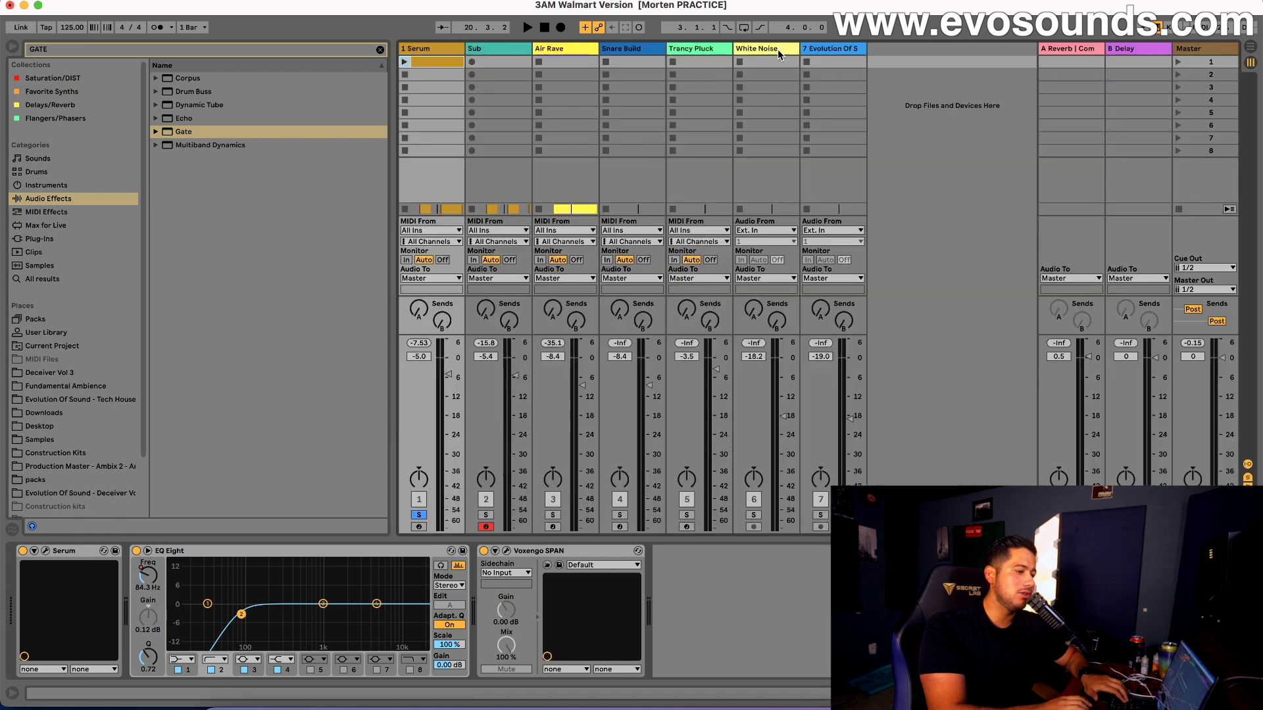
Insert a new return track from the A Reverb return's context menu
click(1065, 48)
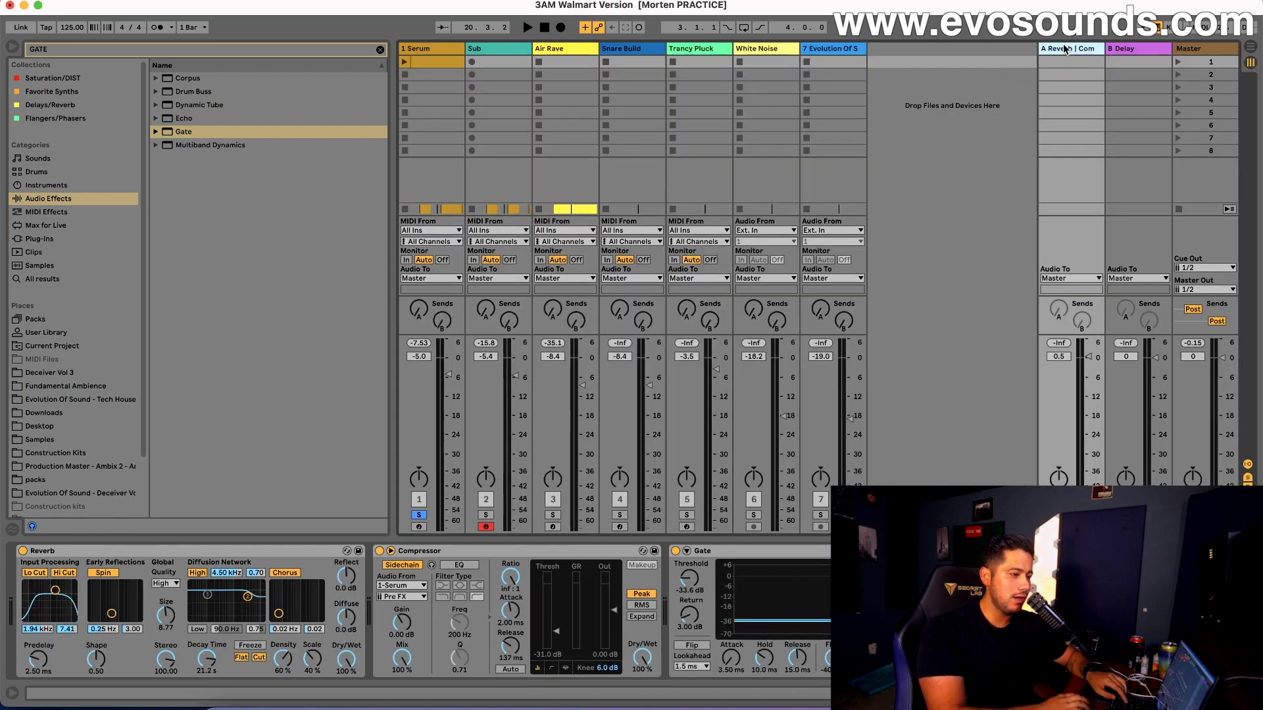
right_click(1065, 48)
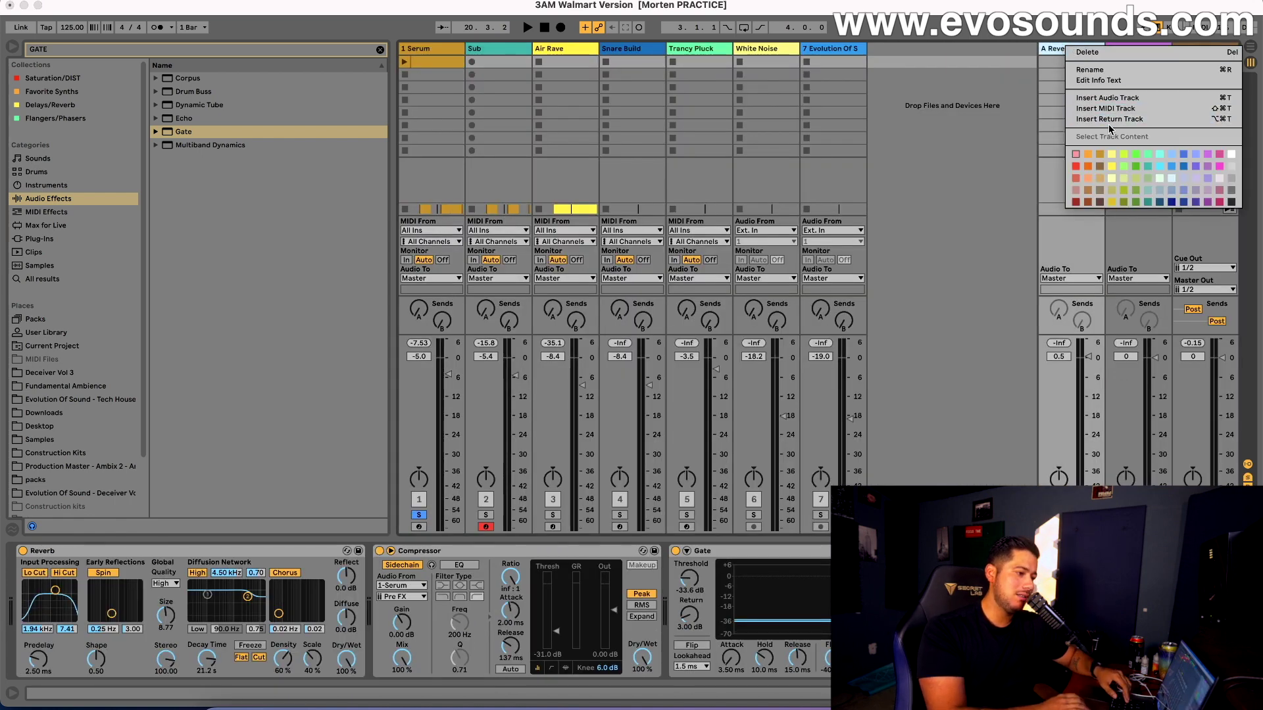
click(1110, 119)
Reselect the A Reverb return and select its Reverb's 21.2 s Decay Time
click(1012, 54)
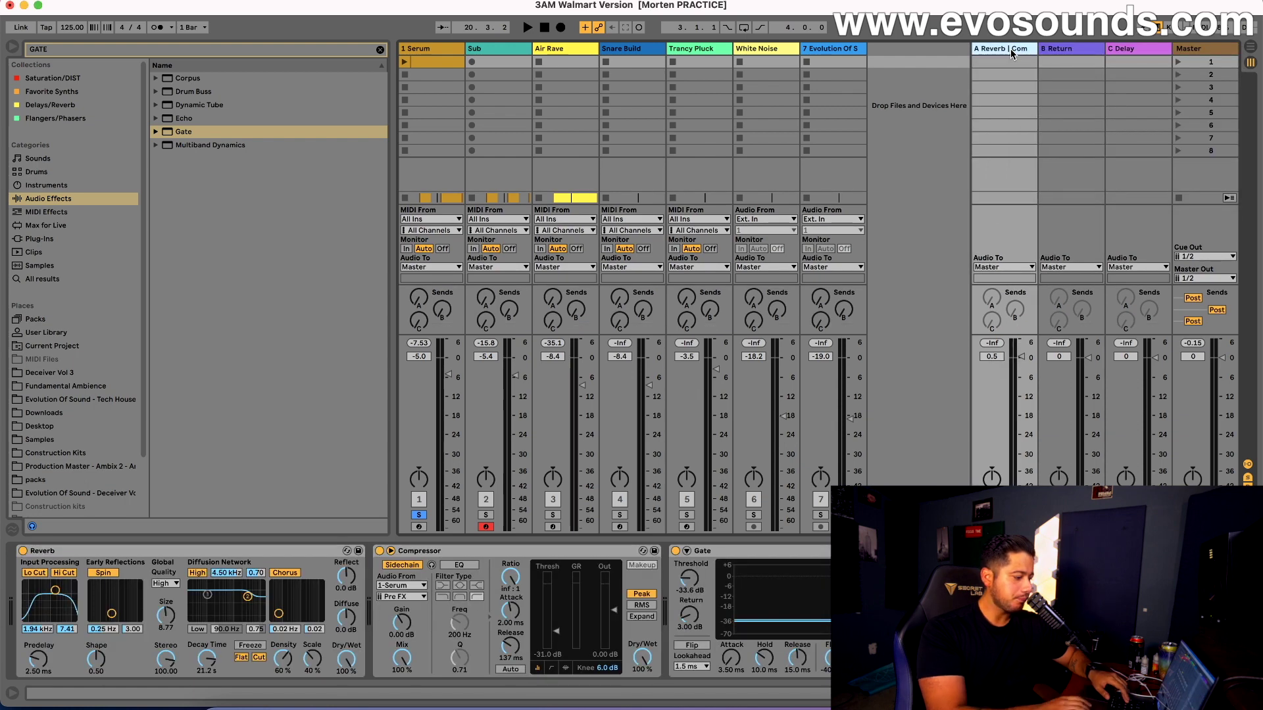
click(184, 552)
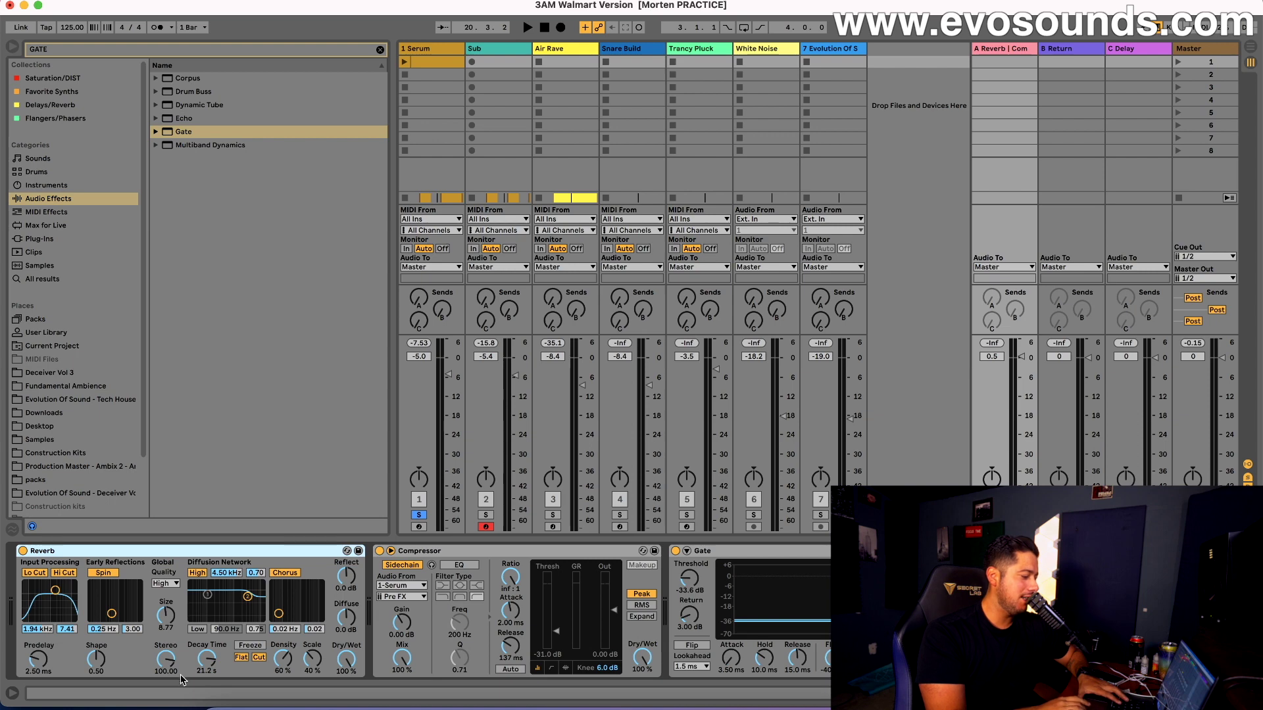
click(204, 671)
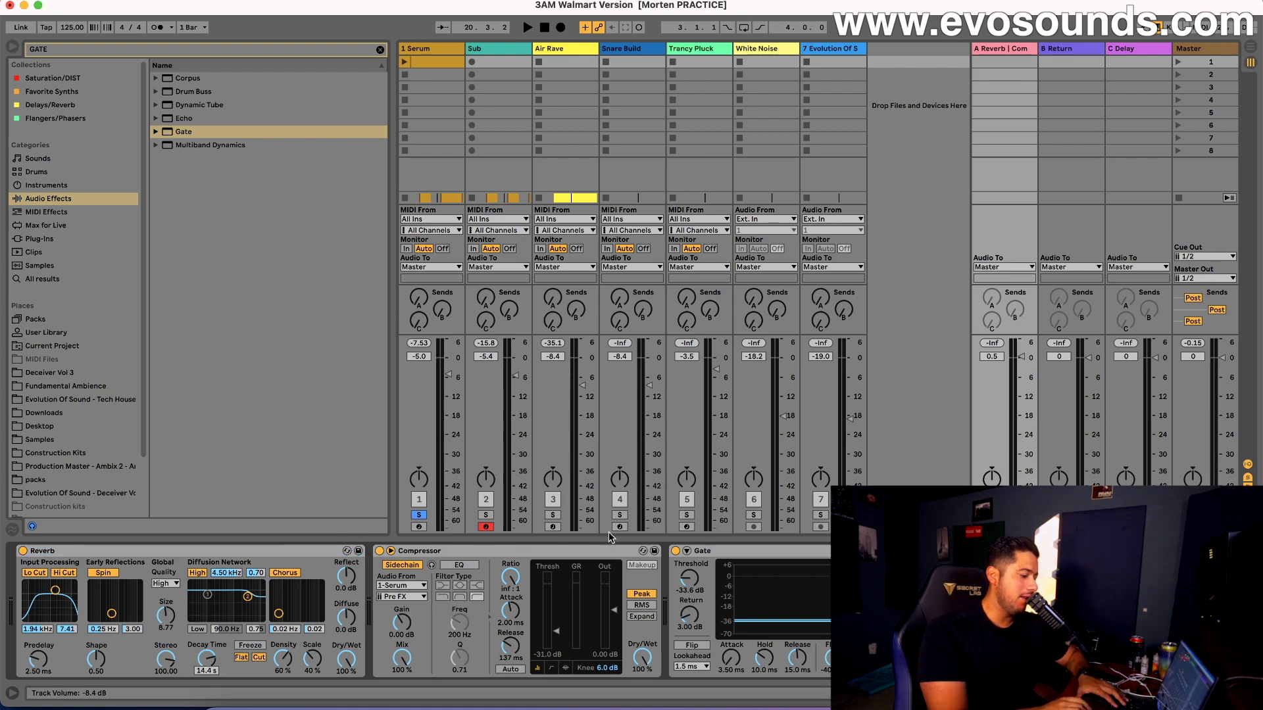
Bypass the Gate and set the Compressor's sidechain source to 1-Serum
click(675, 551)
click(408, 555)
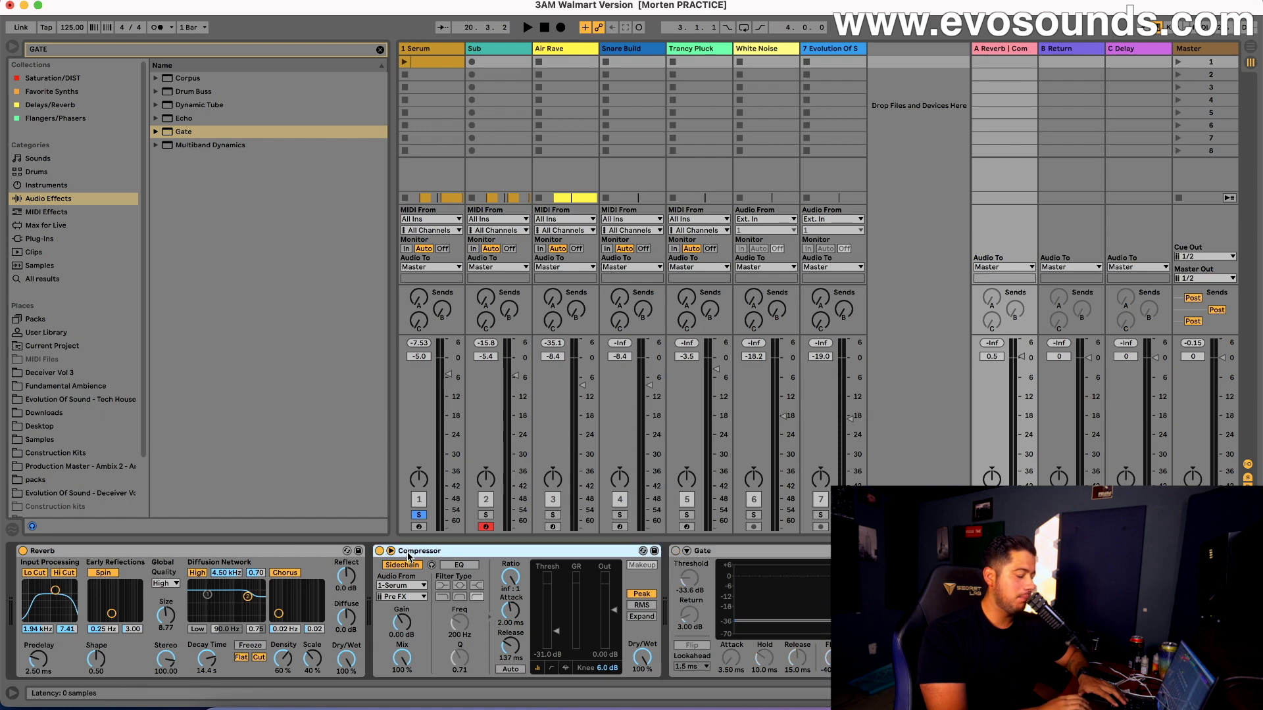
click(401, 586)
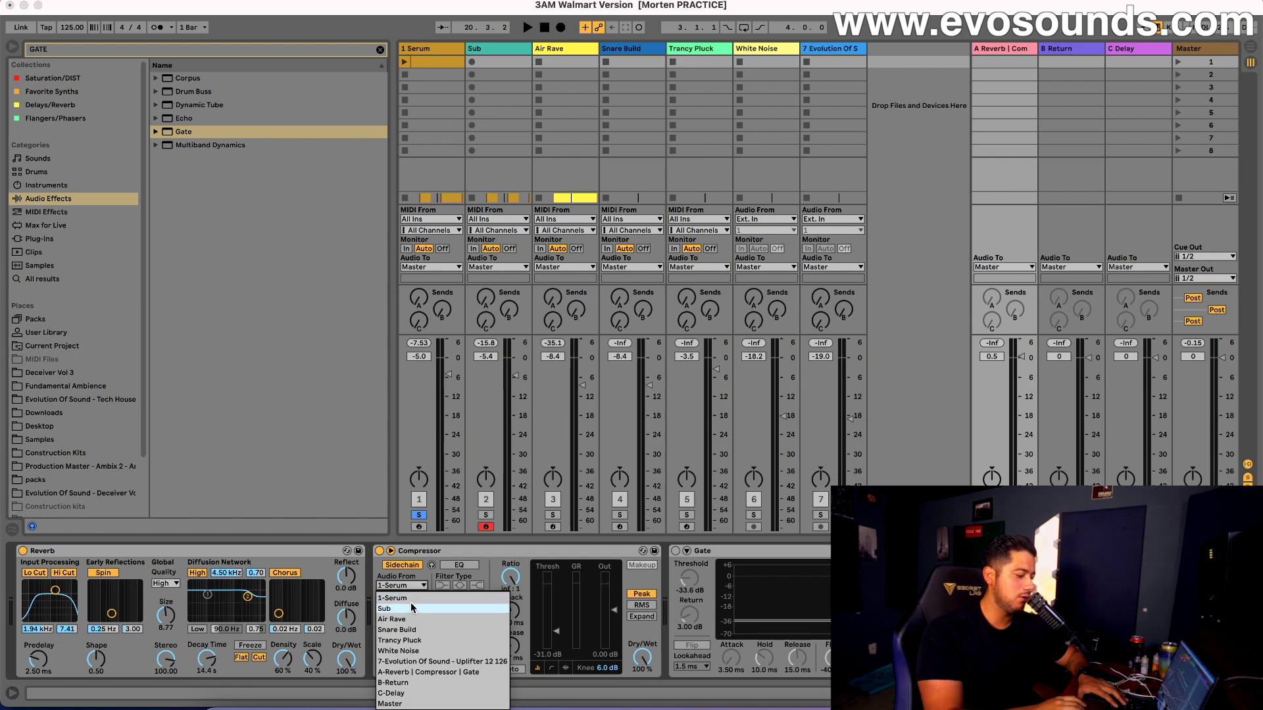
click(408, 597)
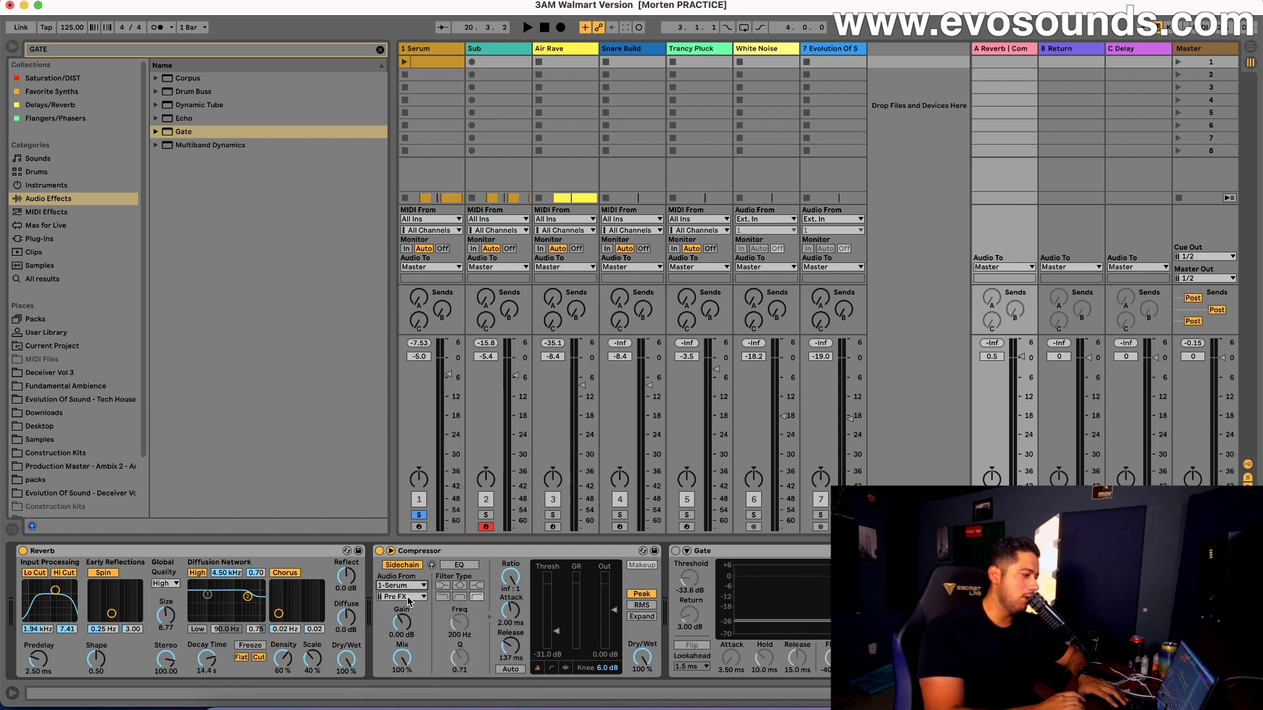
Check the 1 Serum track's devices, return to the reverb return, and start playback
click(429, 44)
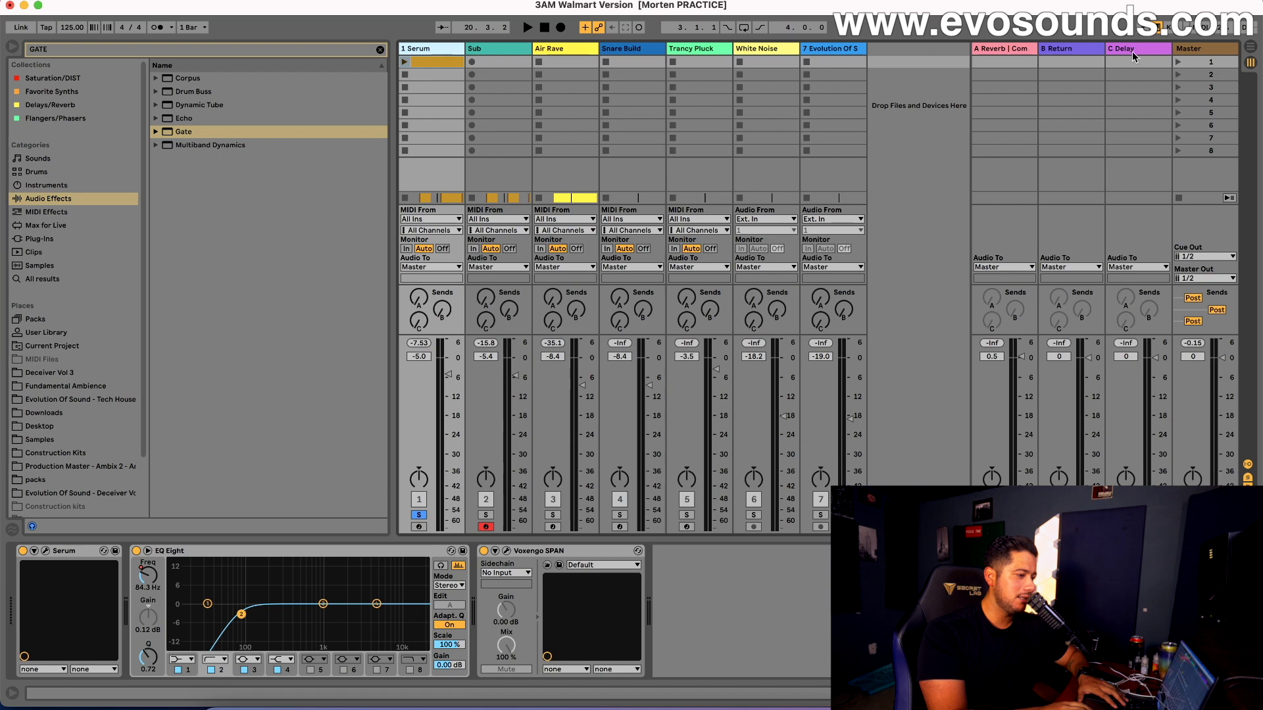
click(1005, 48)
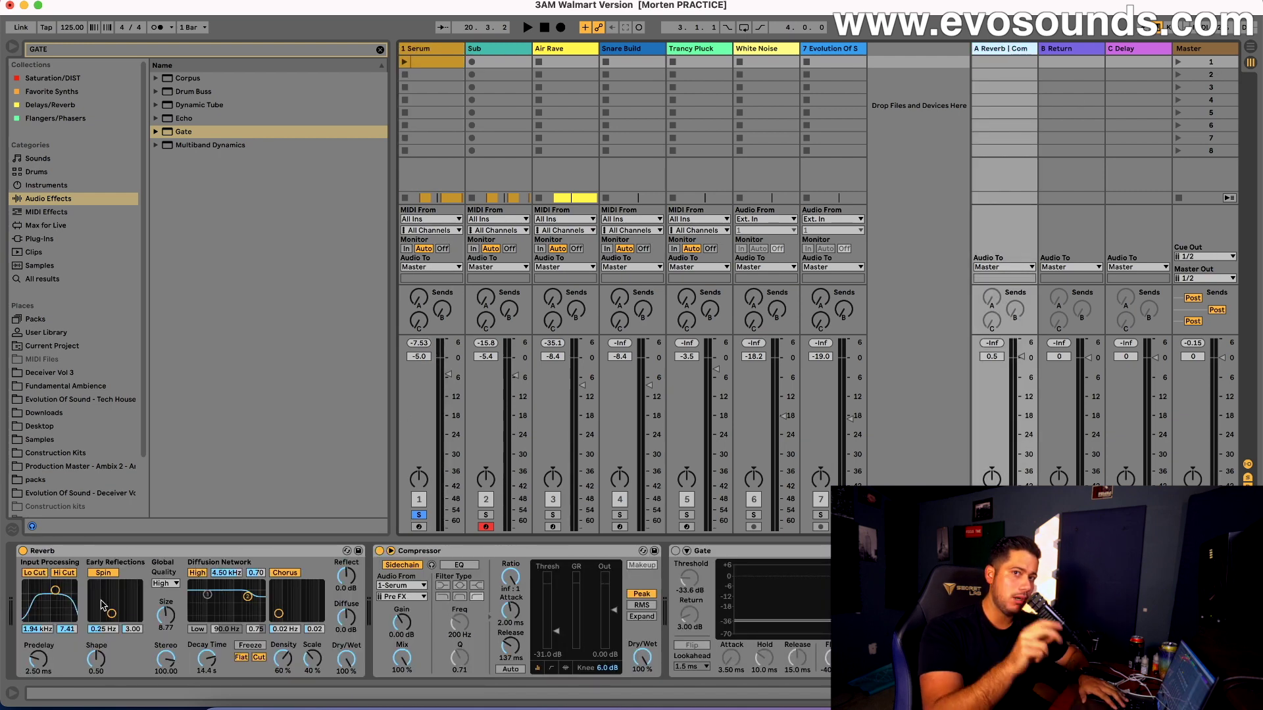
key(space)
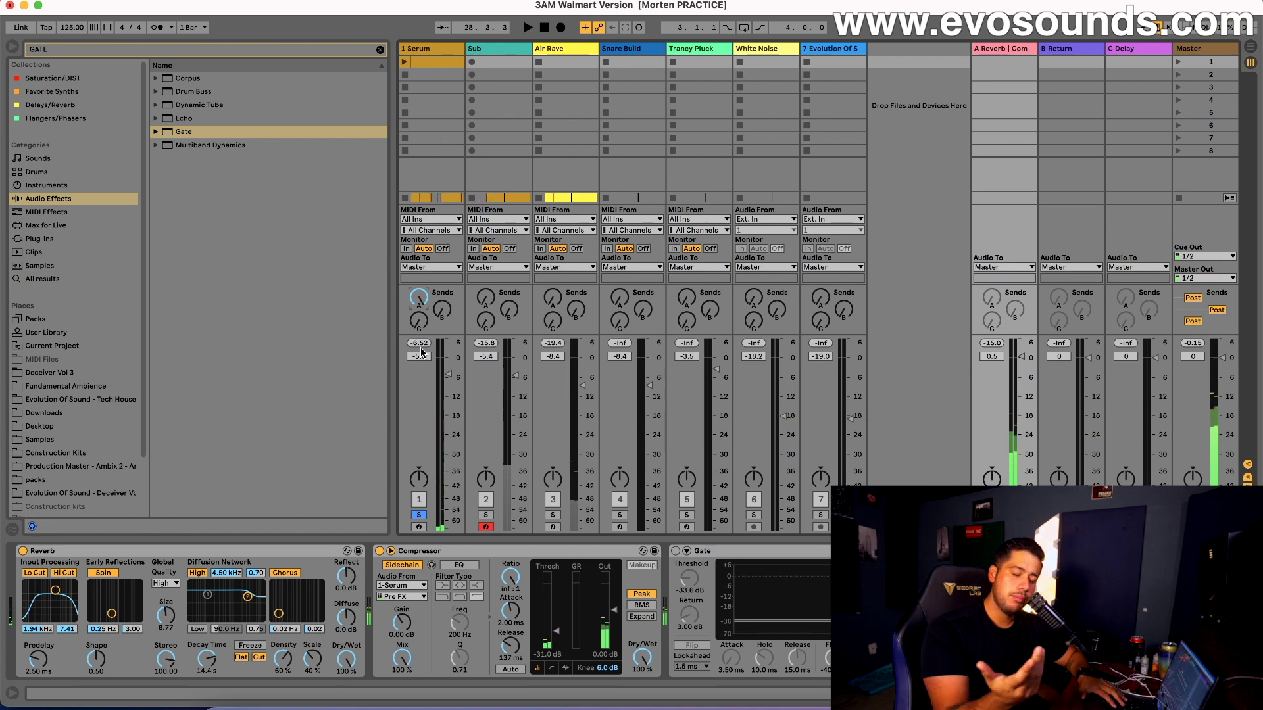
Re-enable the Gate, lengthen its release to 171 ms, and resume playback
click(676, 551)
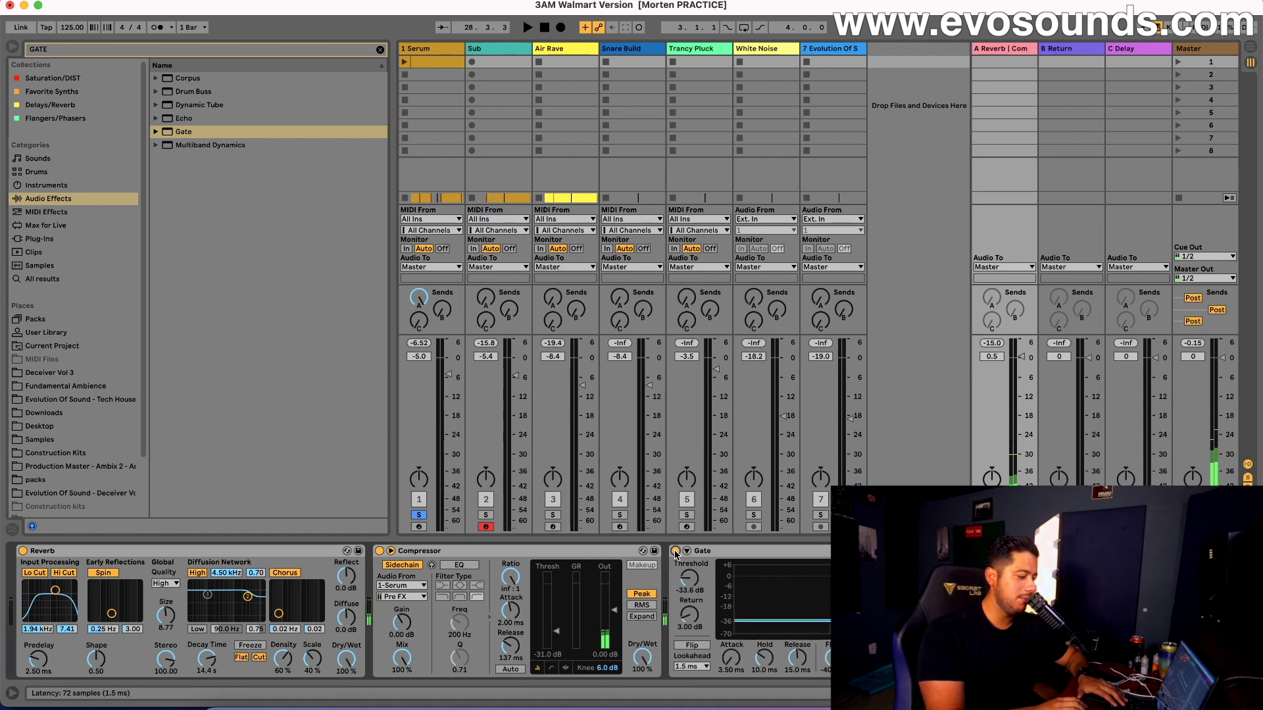
drag(797, 657, 797, 625)
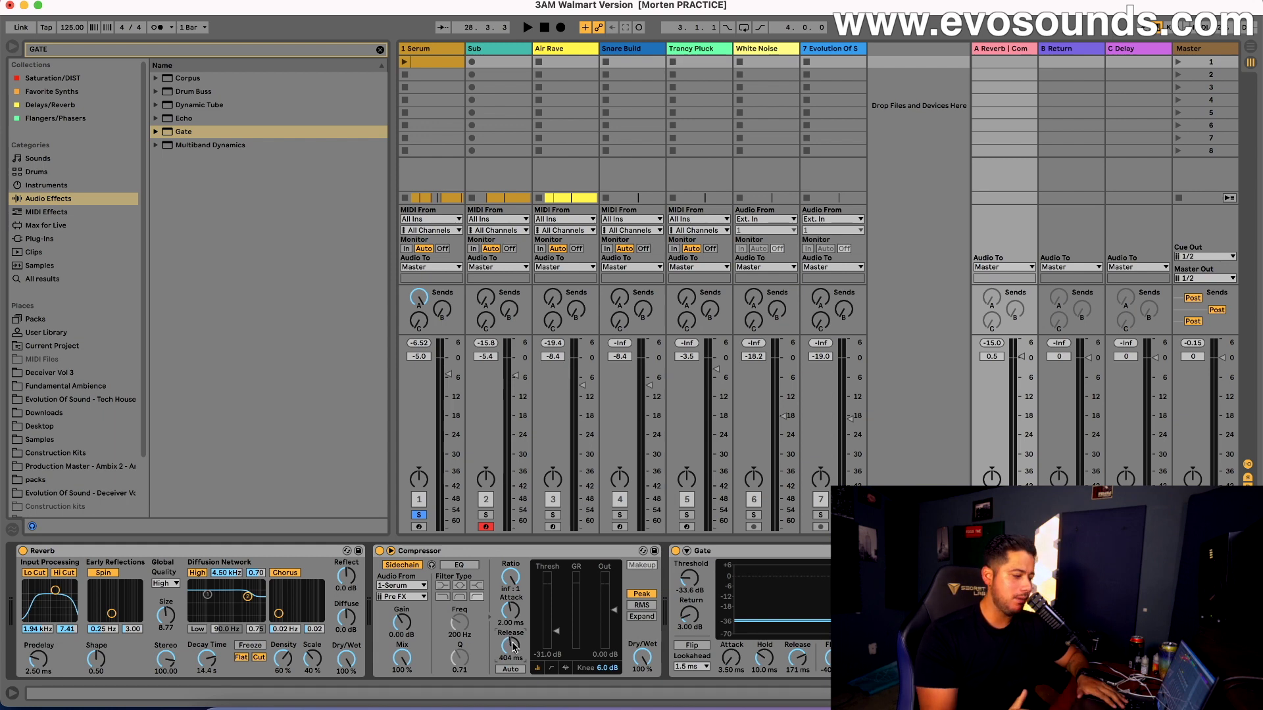
key(space)
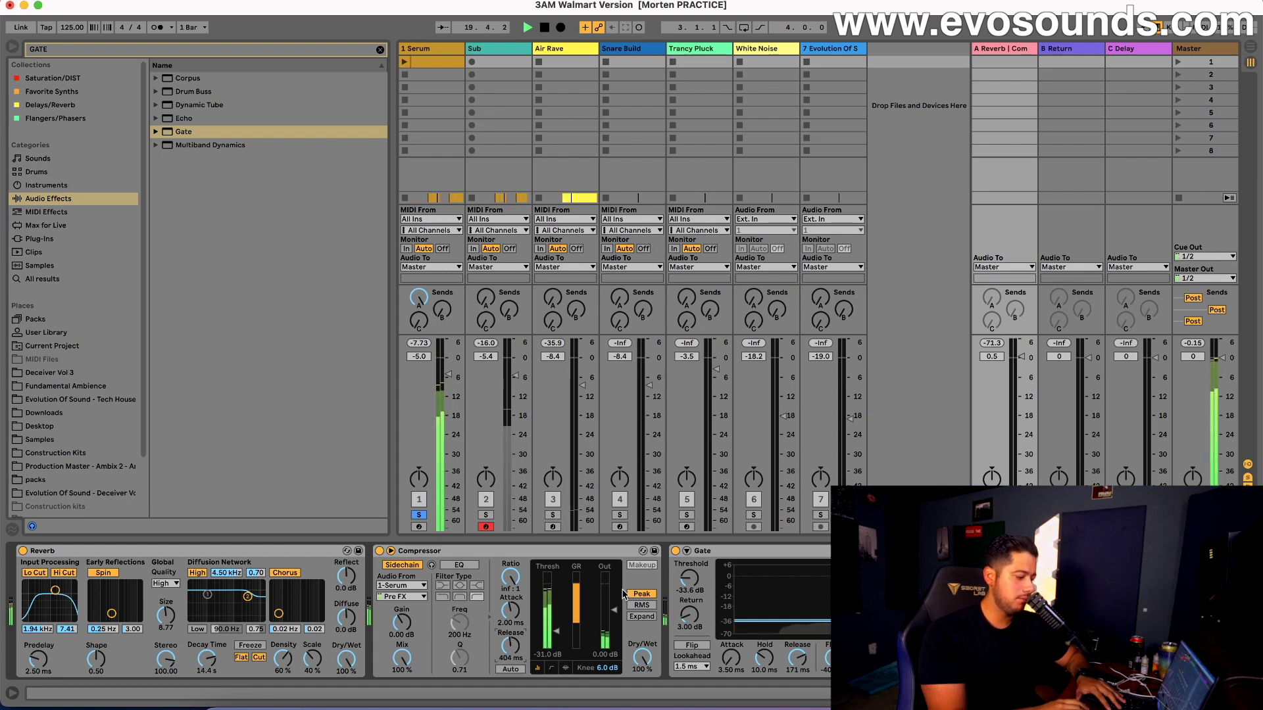
Bypass the Gate and audition a changed Compressor release time
click(675, 551)
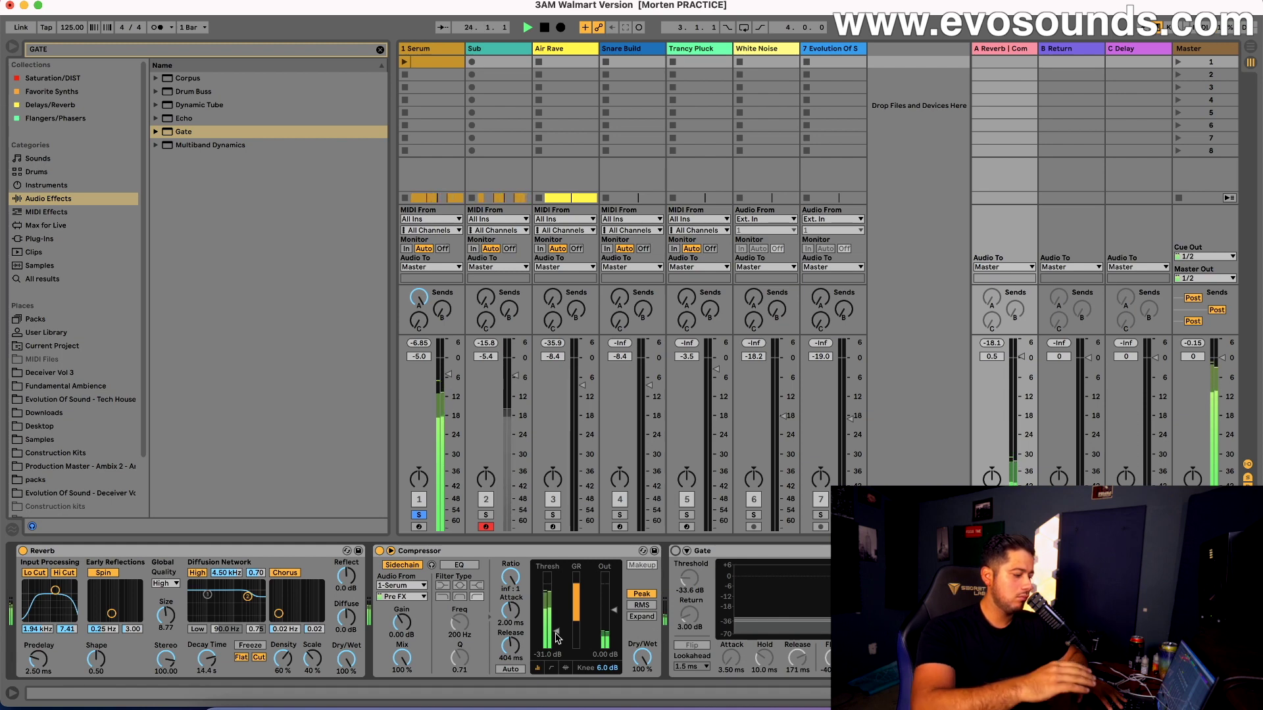
key(space)
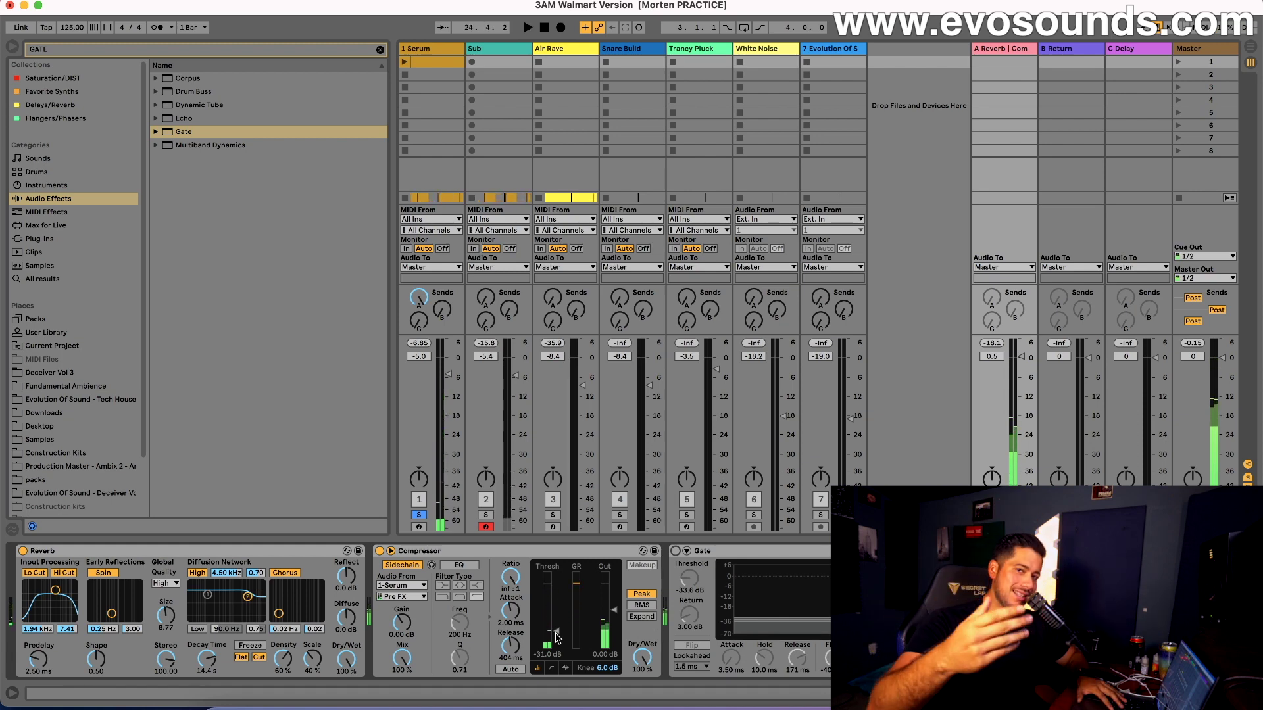
drag(518, 644, 517, 677)
key(space)
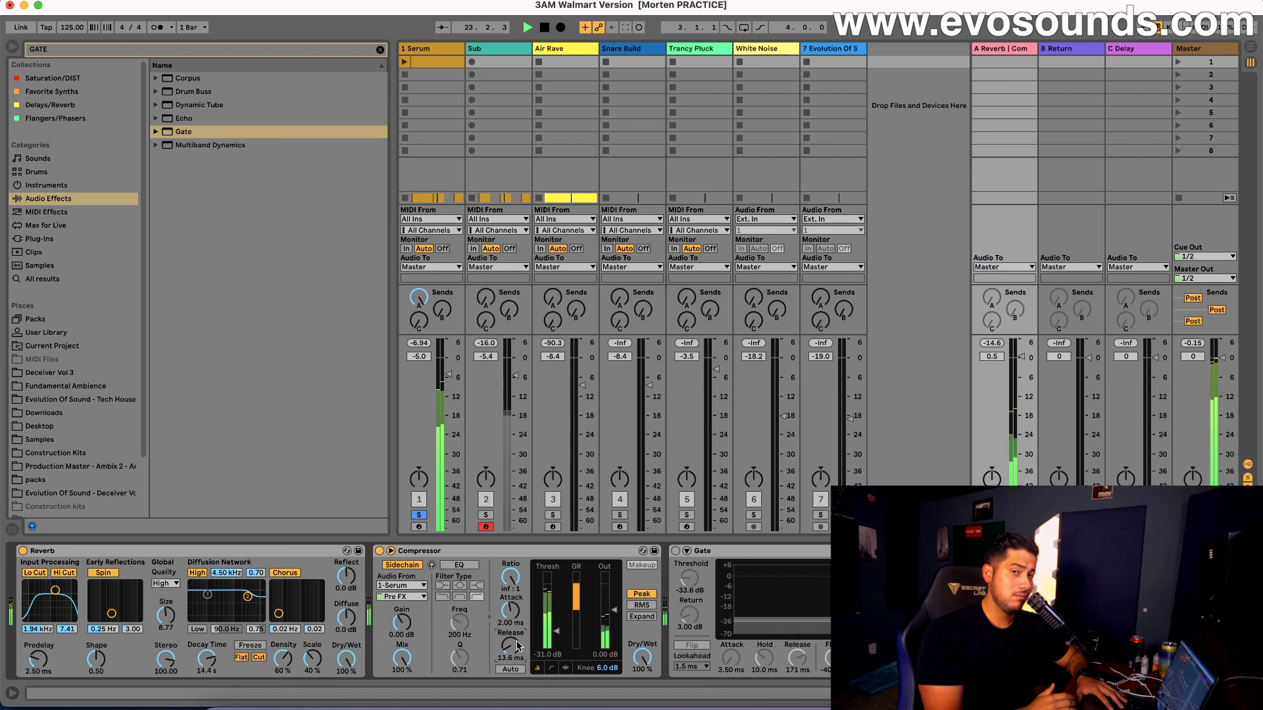
Raise the Compressor threshold to -23.2 dB during playback, then re-enable the Gate
key(space)
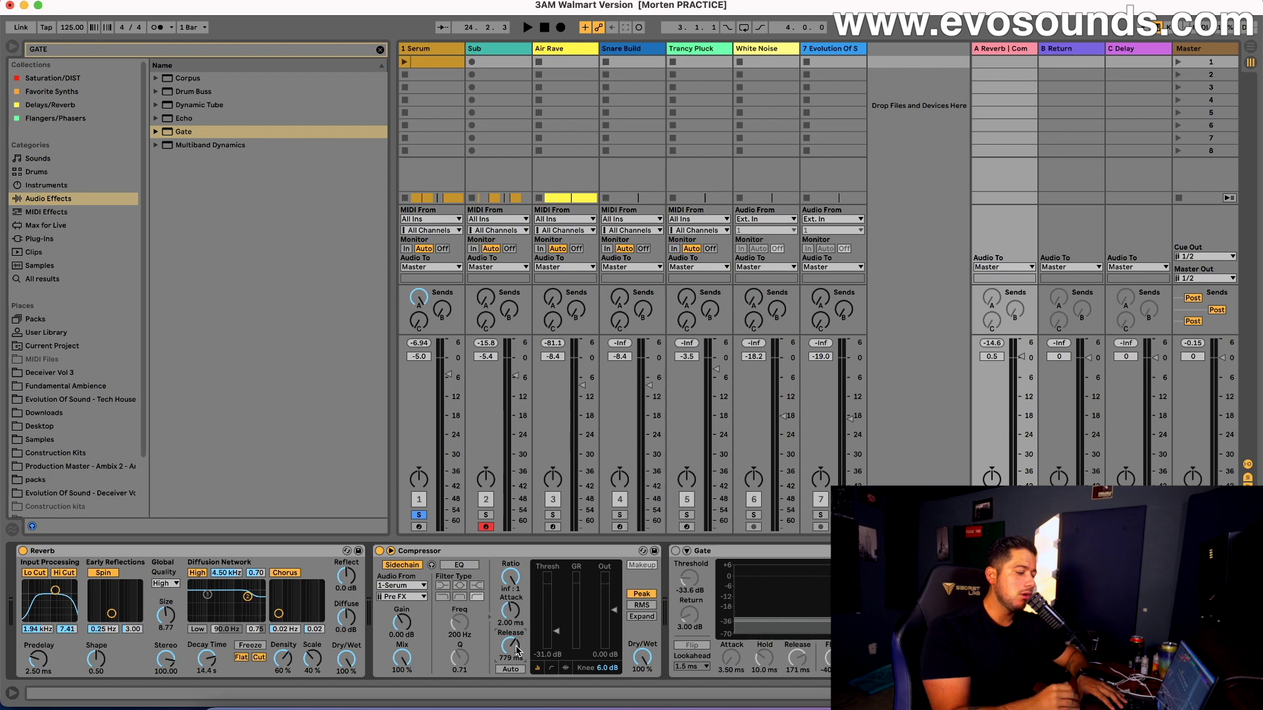
key(space)
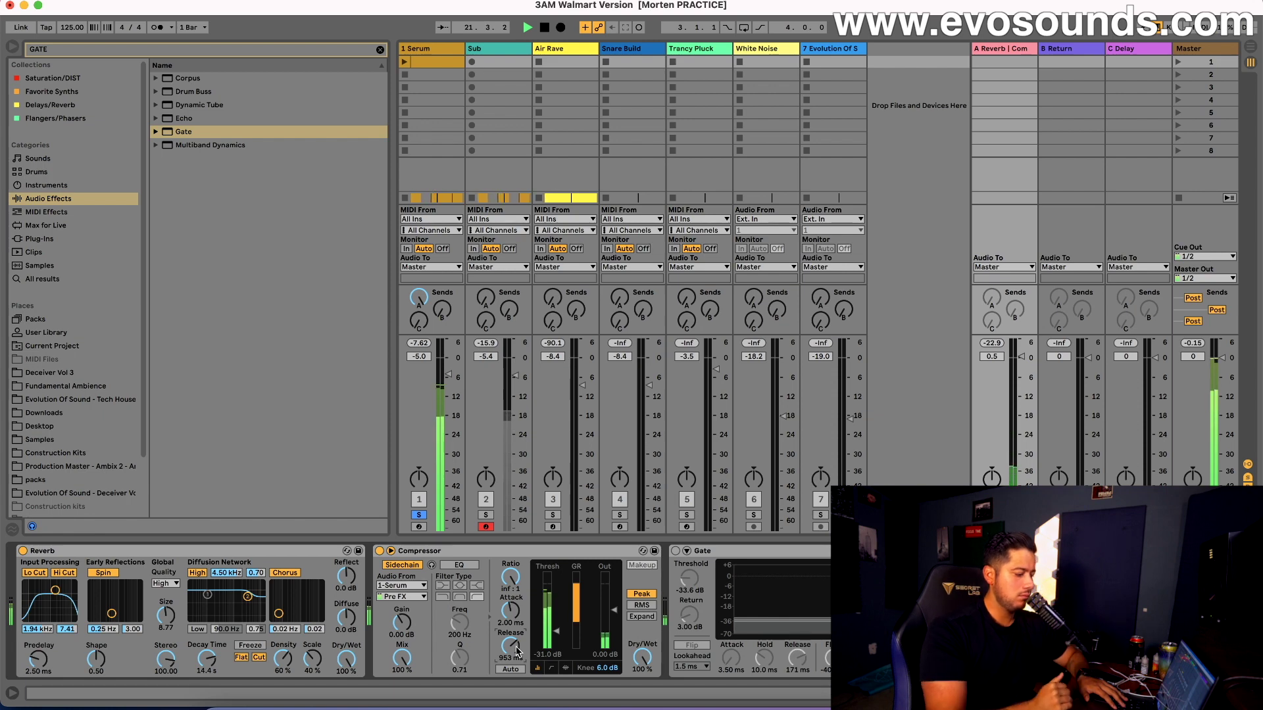
drag(555, 630, 558, 624)
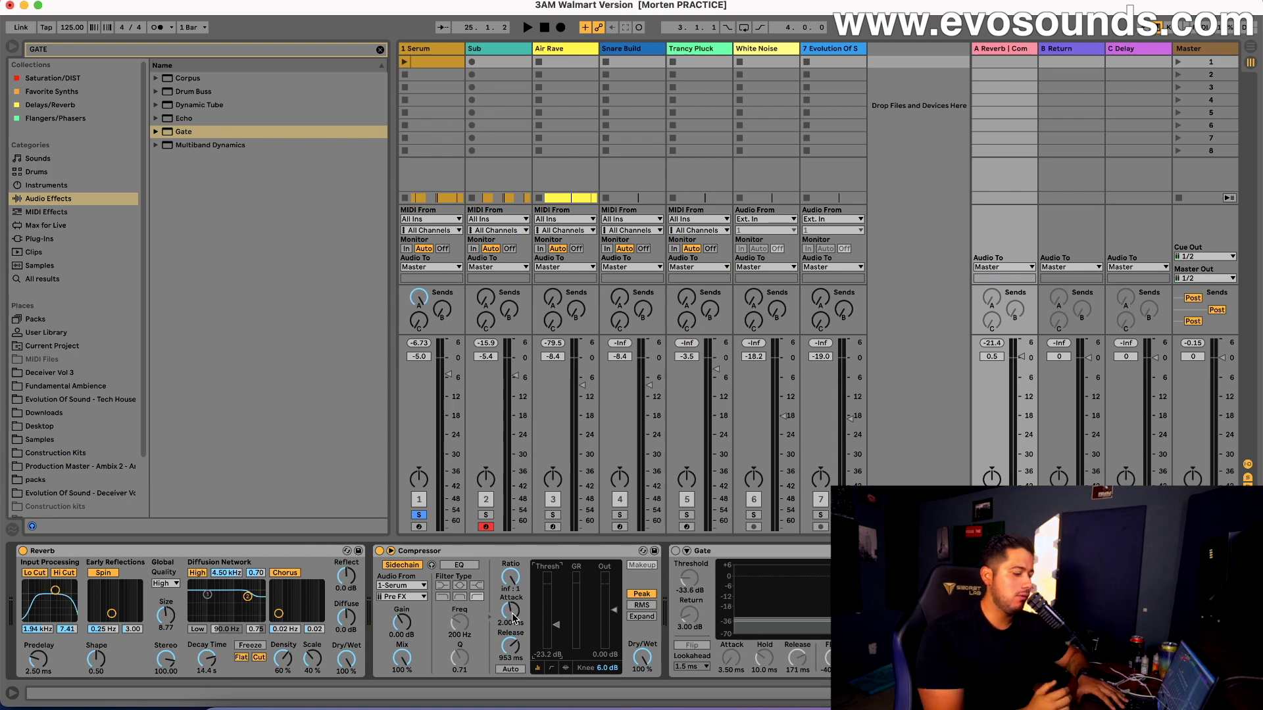
click(675, 550)
Set the Gate threshold to -30.0 dB and the A Reverb return fader to -0.8 dB
drag(689, 578, 689, 570)
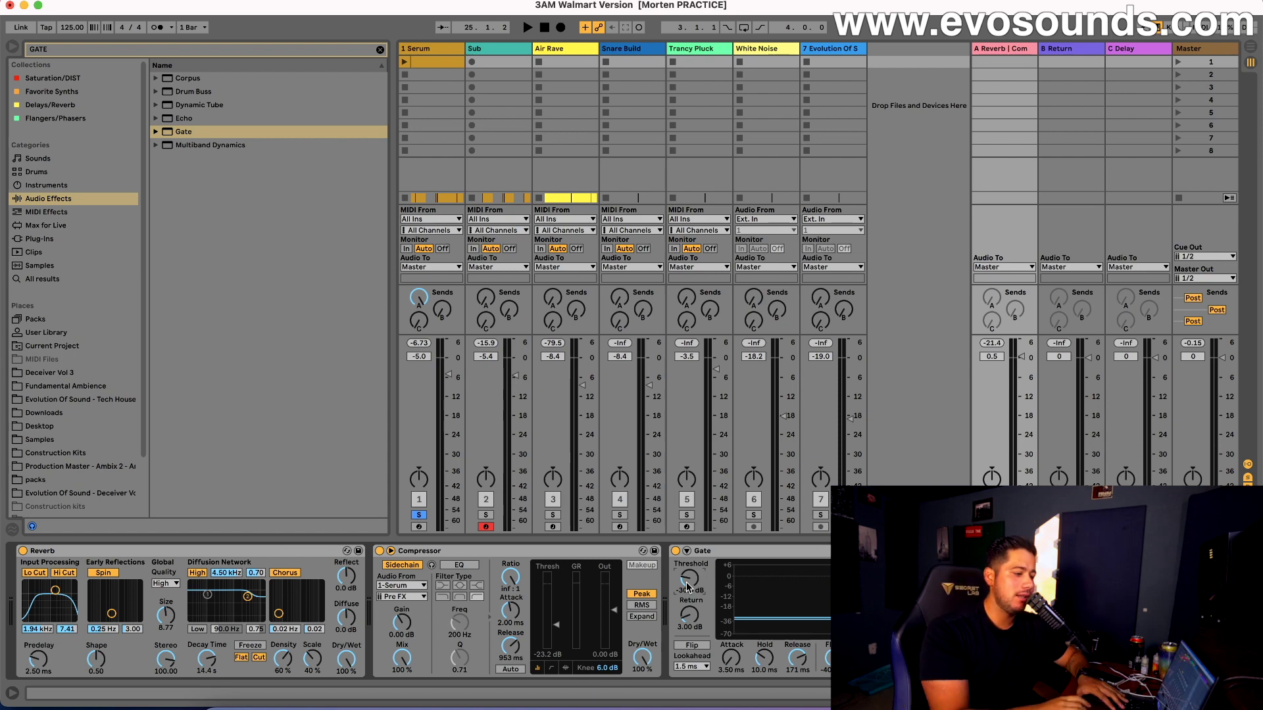
click(1021, 473)
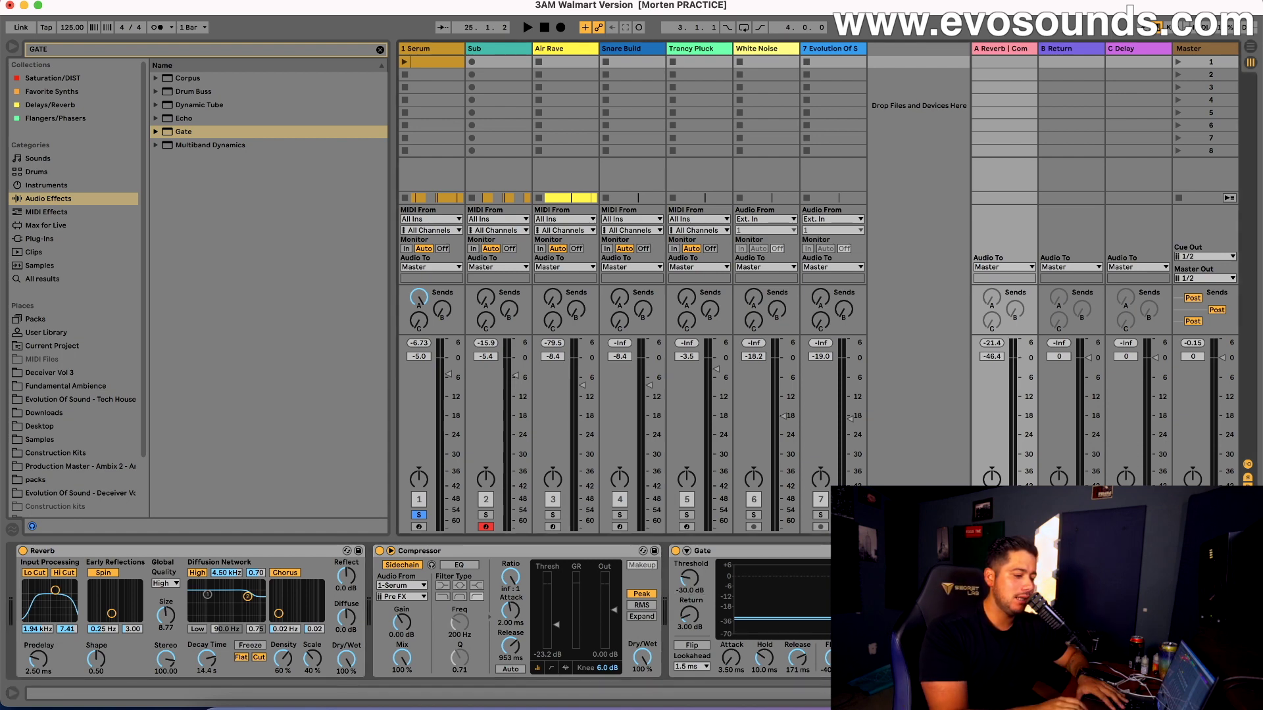
click(1011, 440)
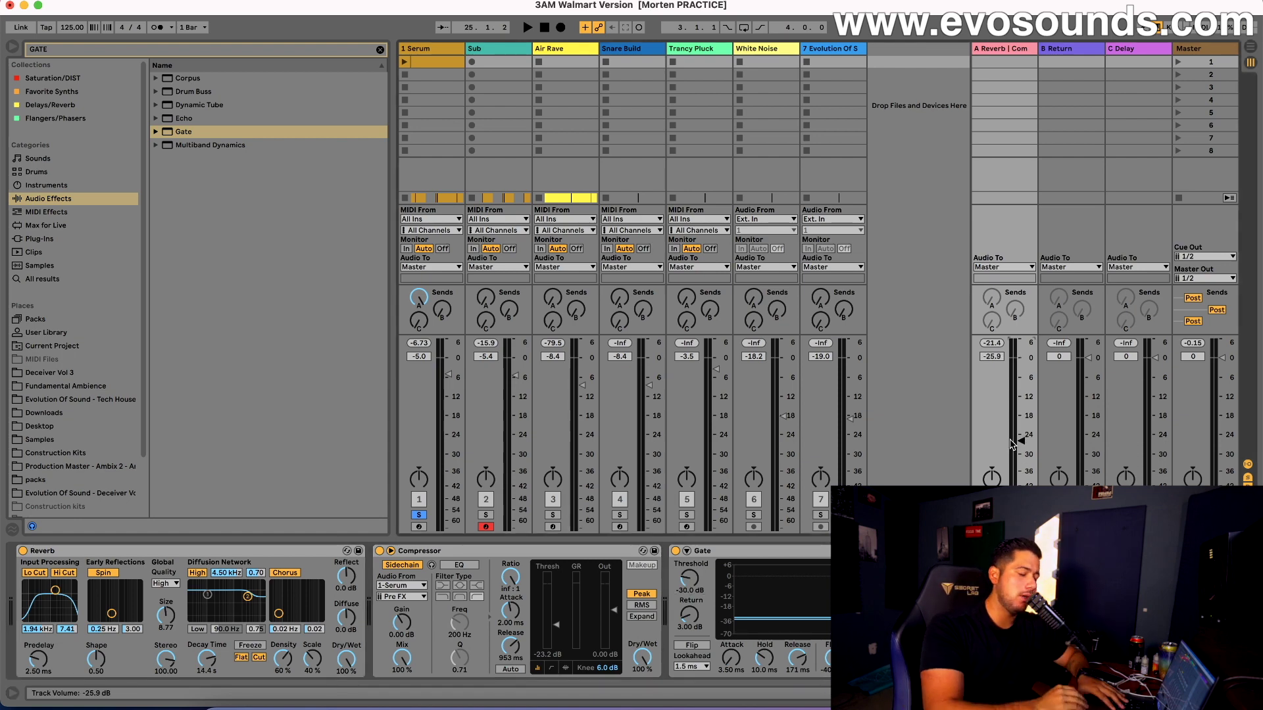
click(1020, 358)
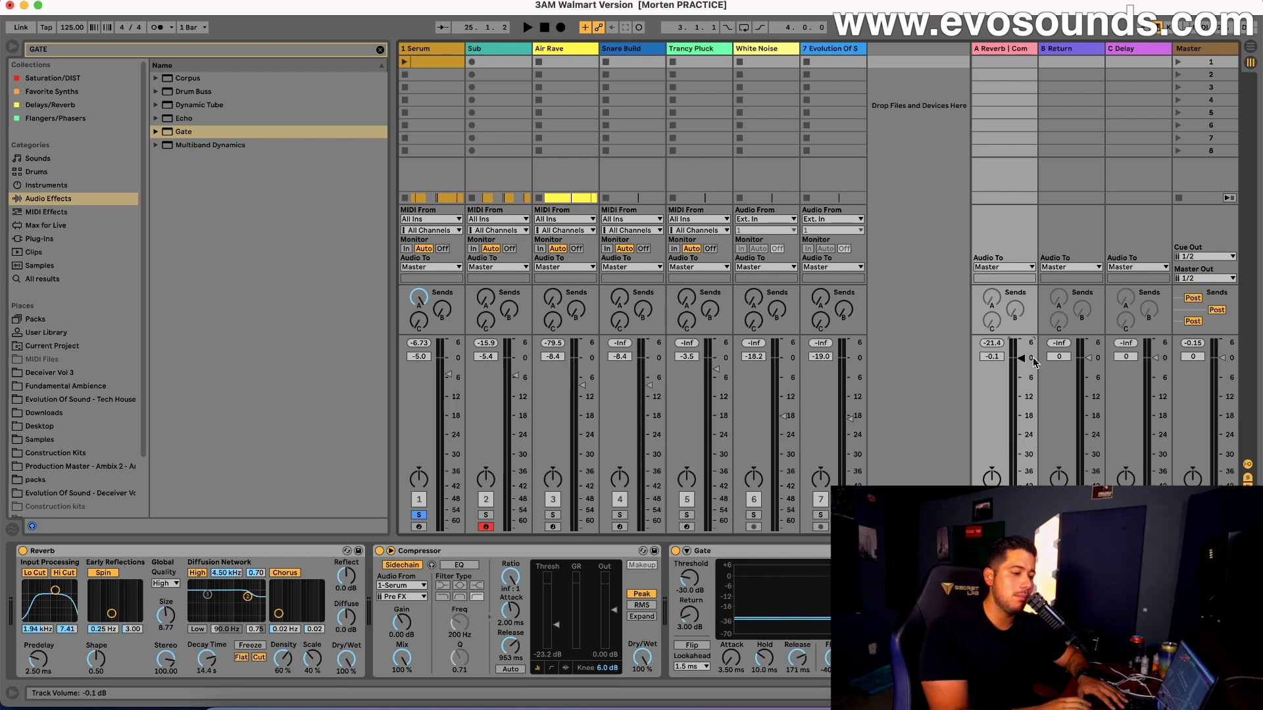
drag(1021, 358, 1021, 360)
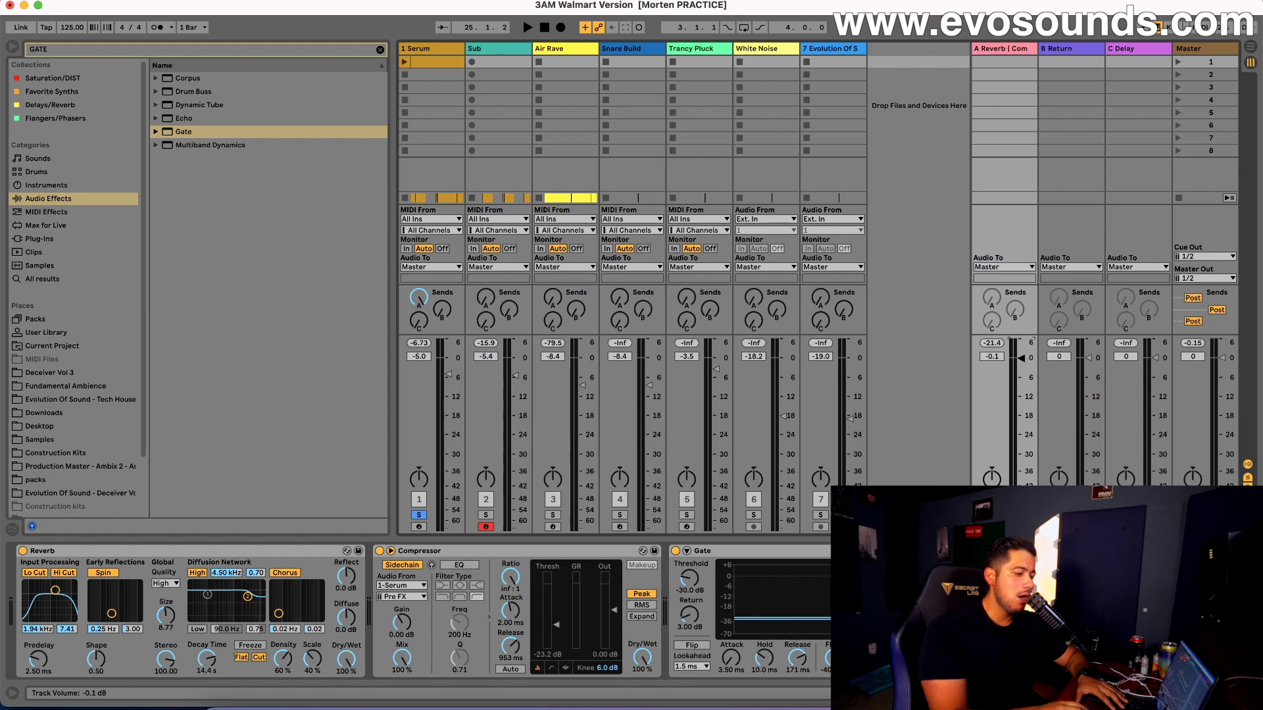
drag(1021, 358, 1021, 360)
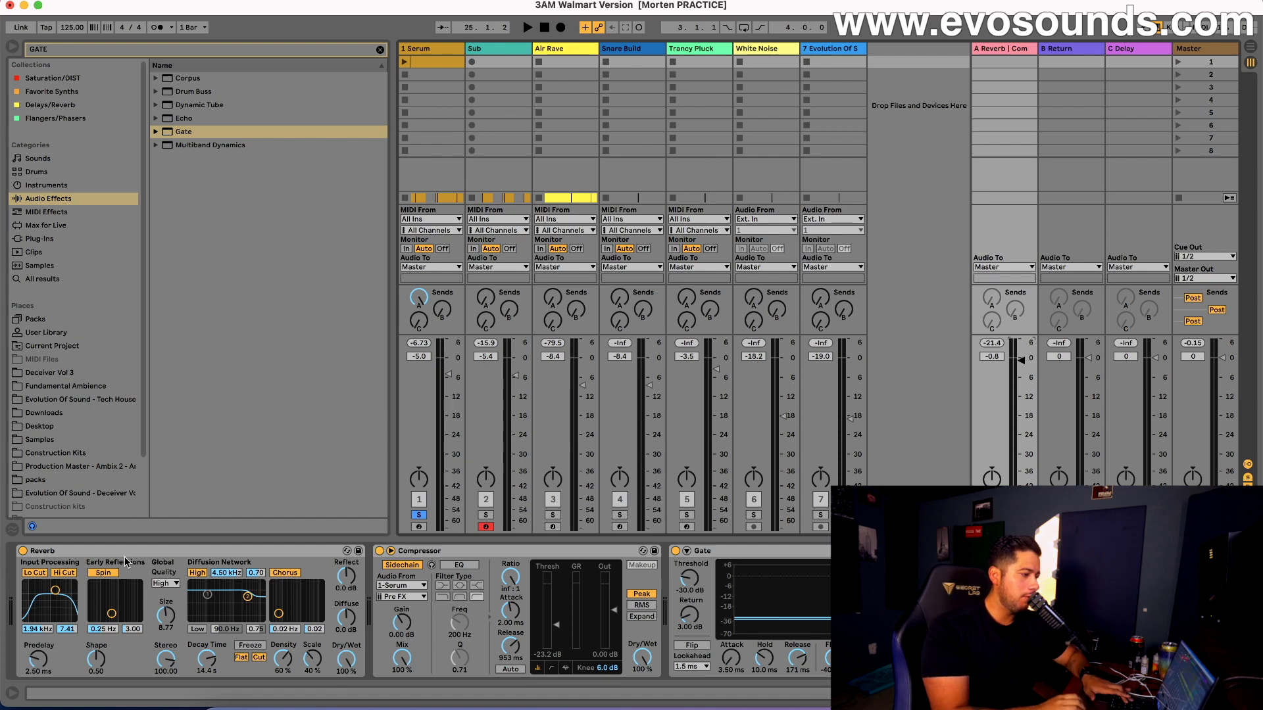
key(Tab)
key(Tab)
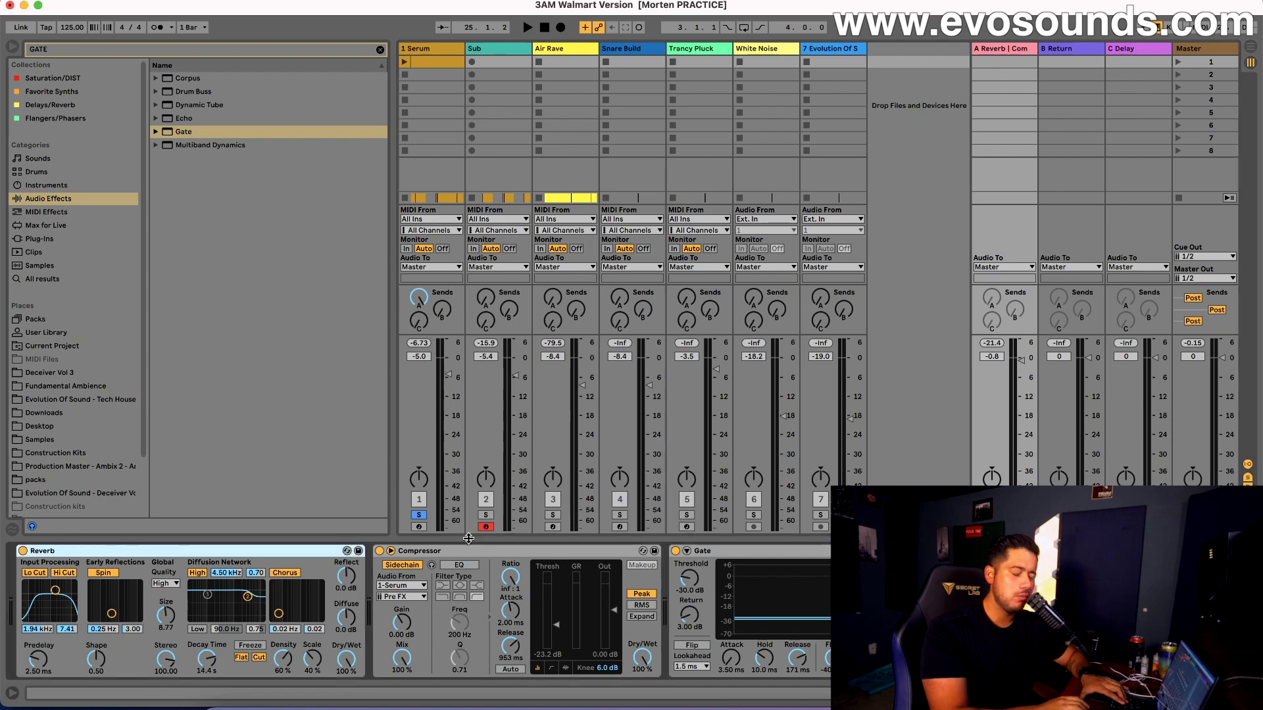
click(459, 551)
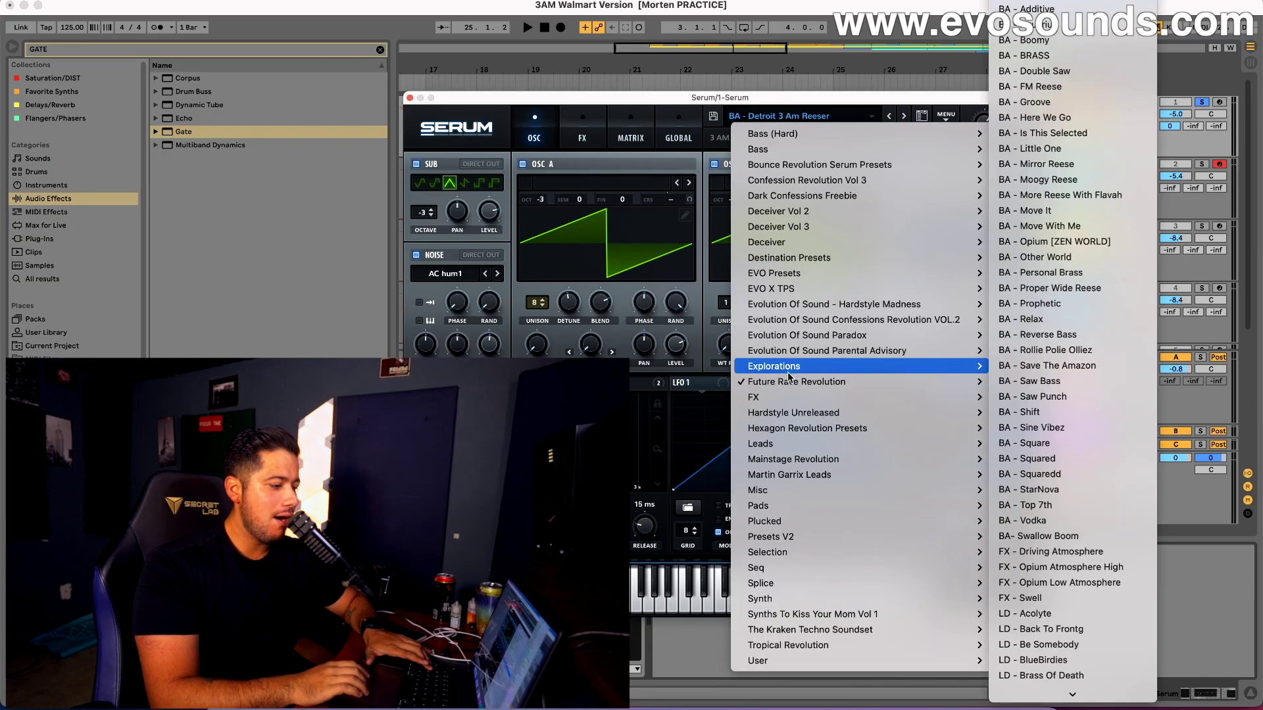
Browse the Future Rave Revolution presets and close the menu, keeping BA - Detroit 3 Am Reeser
mouse_move(788, 383)
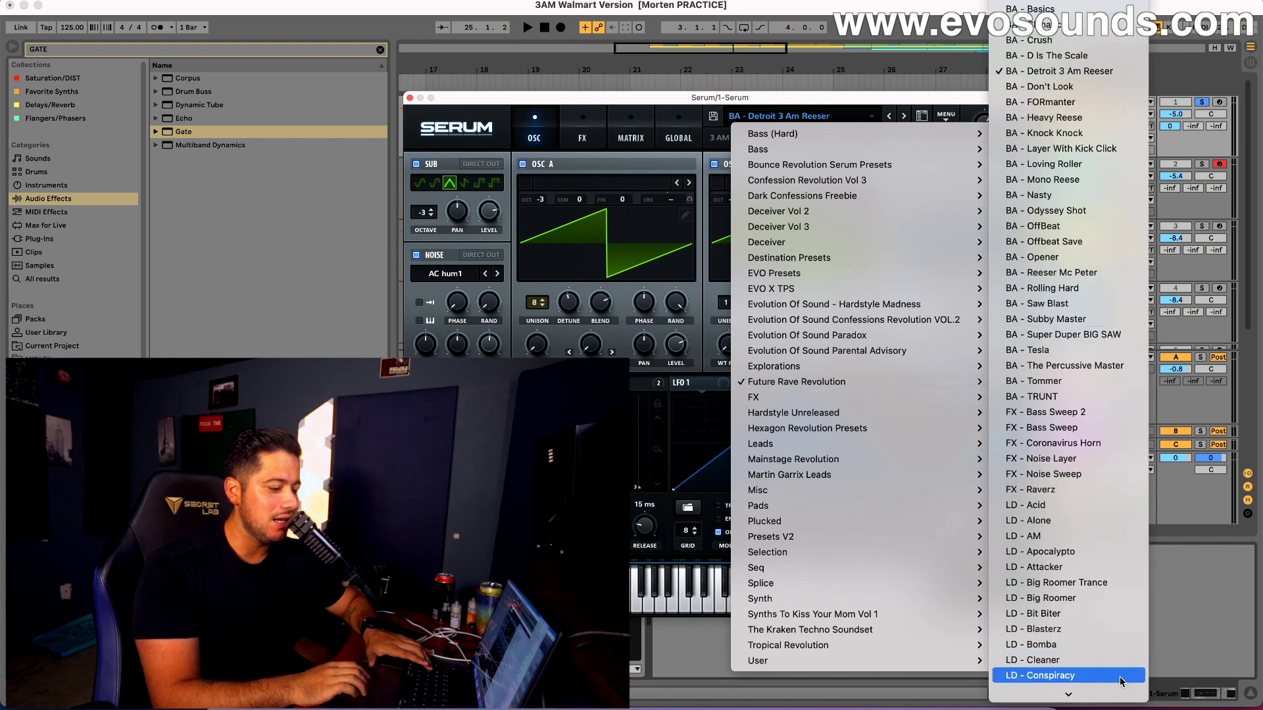
scroll(1122, 682, down, 15)
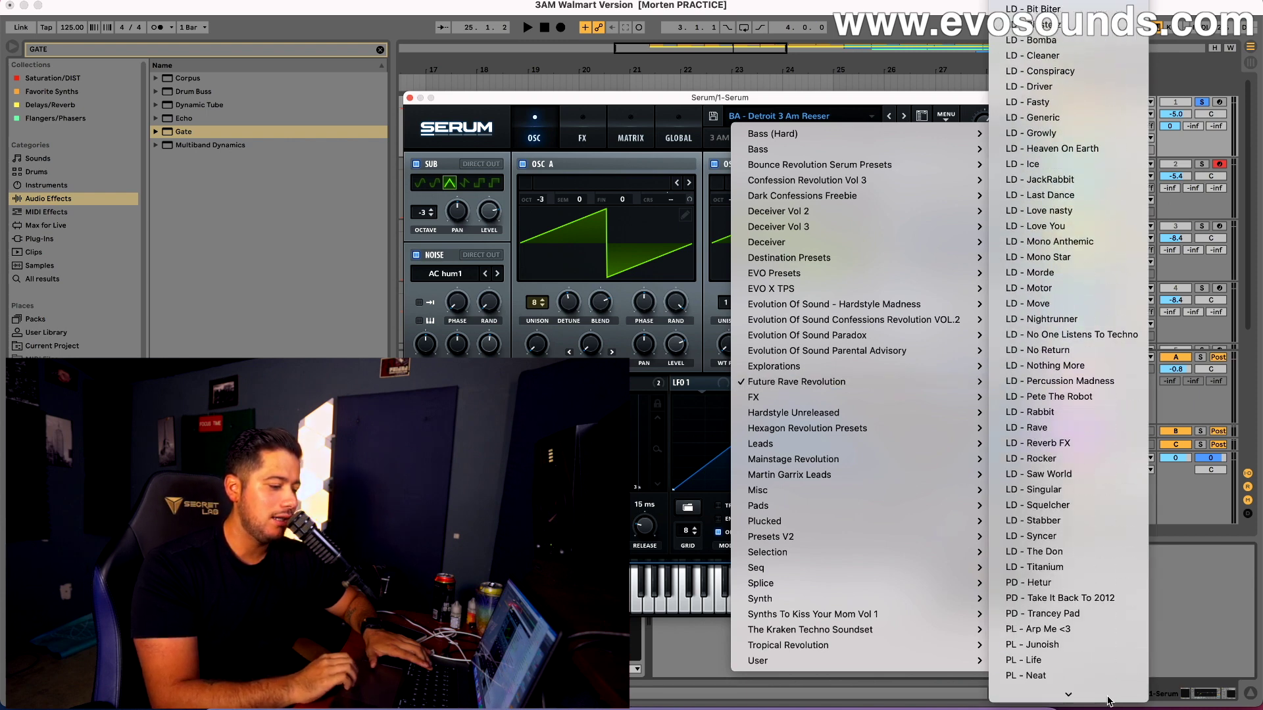
scroll(1109, 701, down, 3)
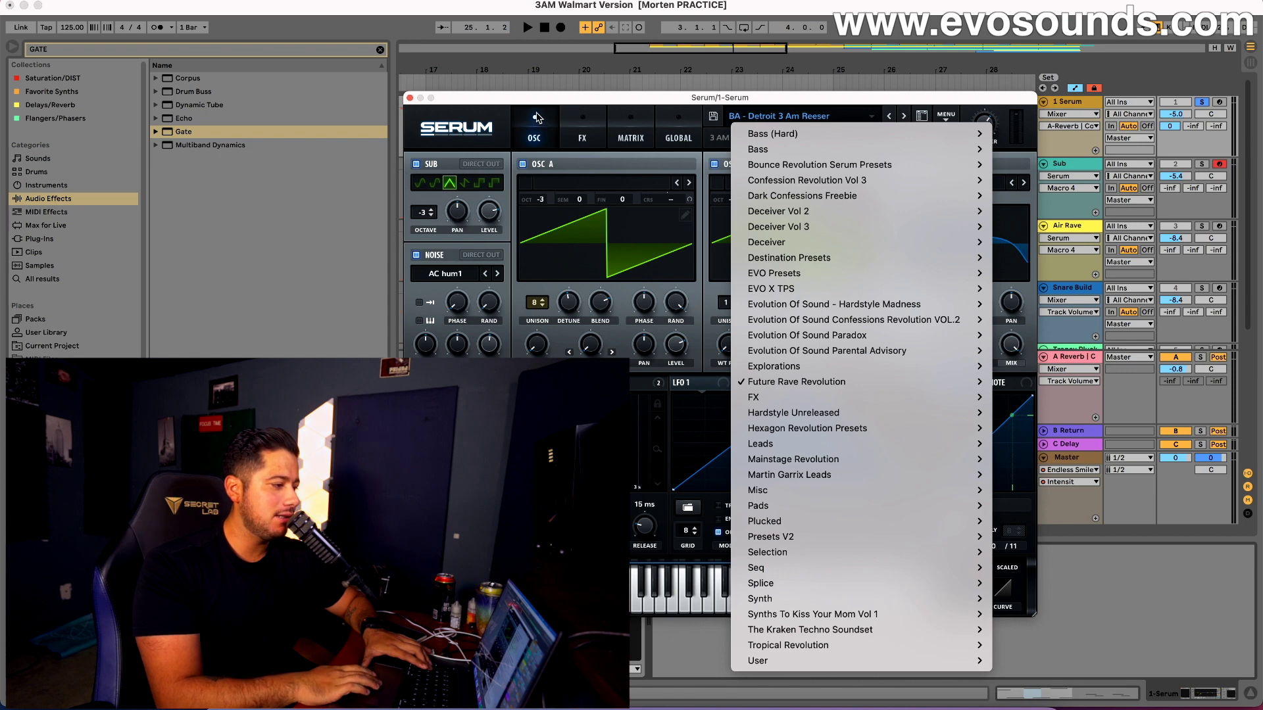
click(536, 103)
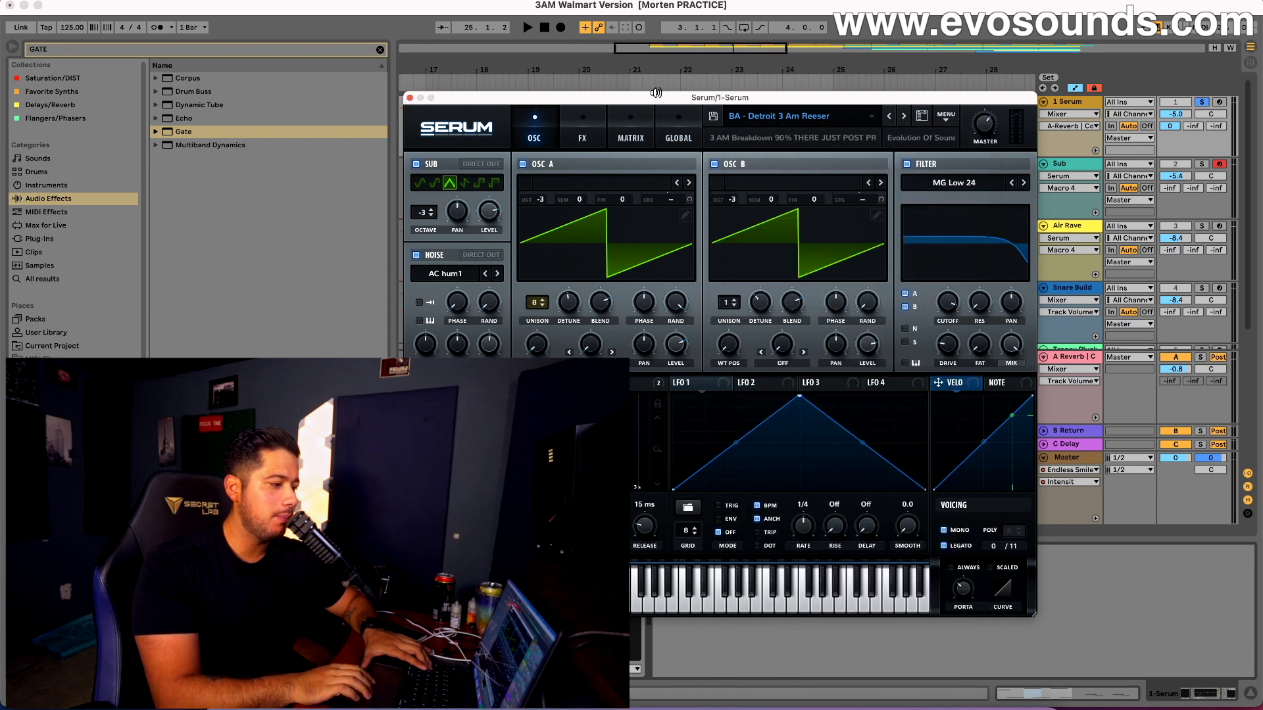